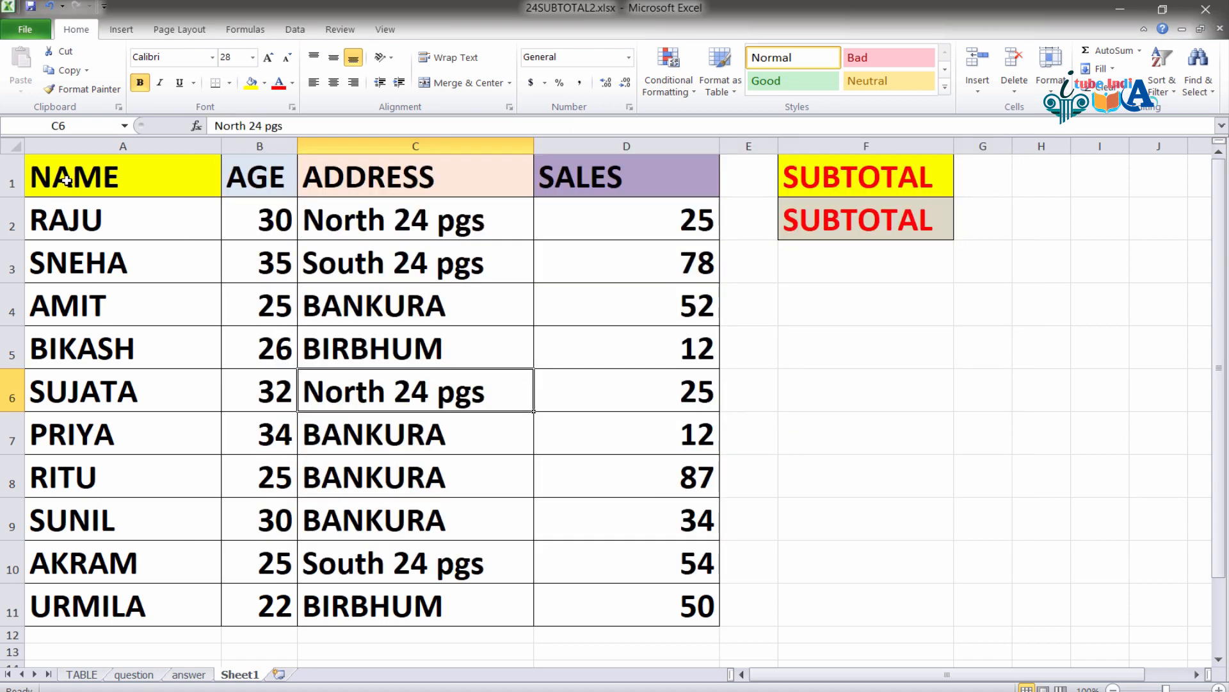
- Look over the table's name, age, address and sales data in A1:D11
left_click_drag(67, 181, 692, 606)
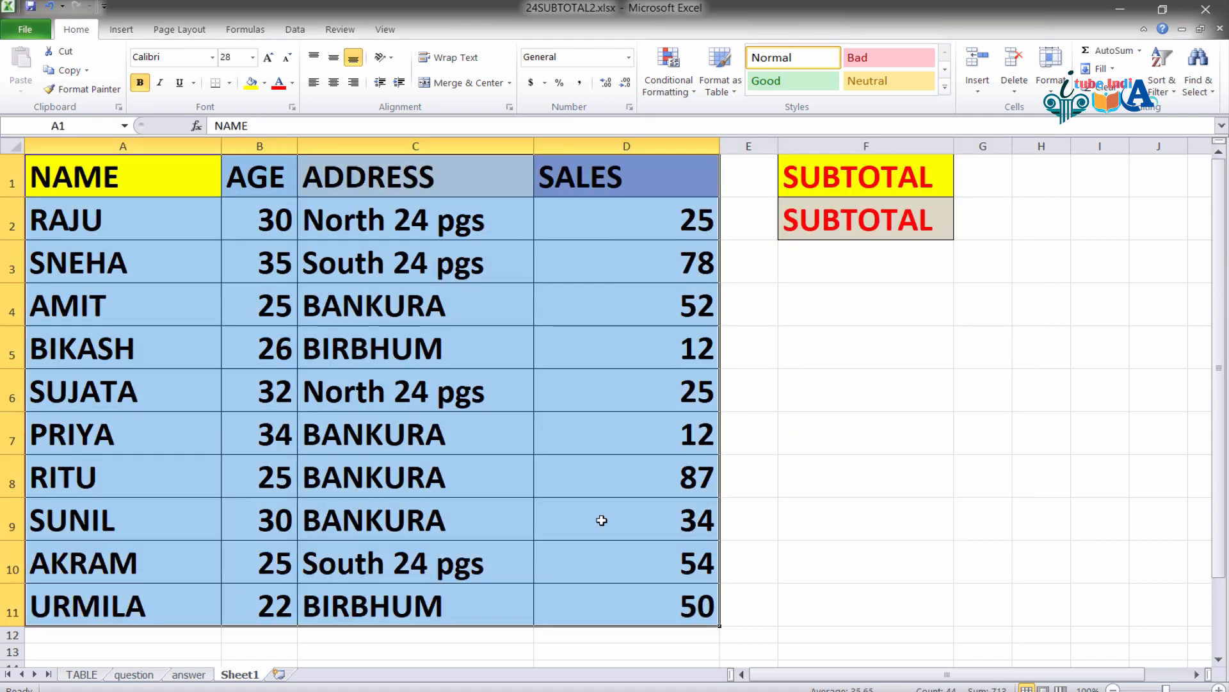
left_click(427, 221)
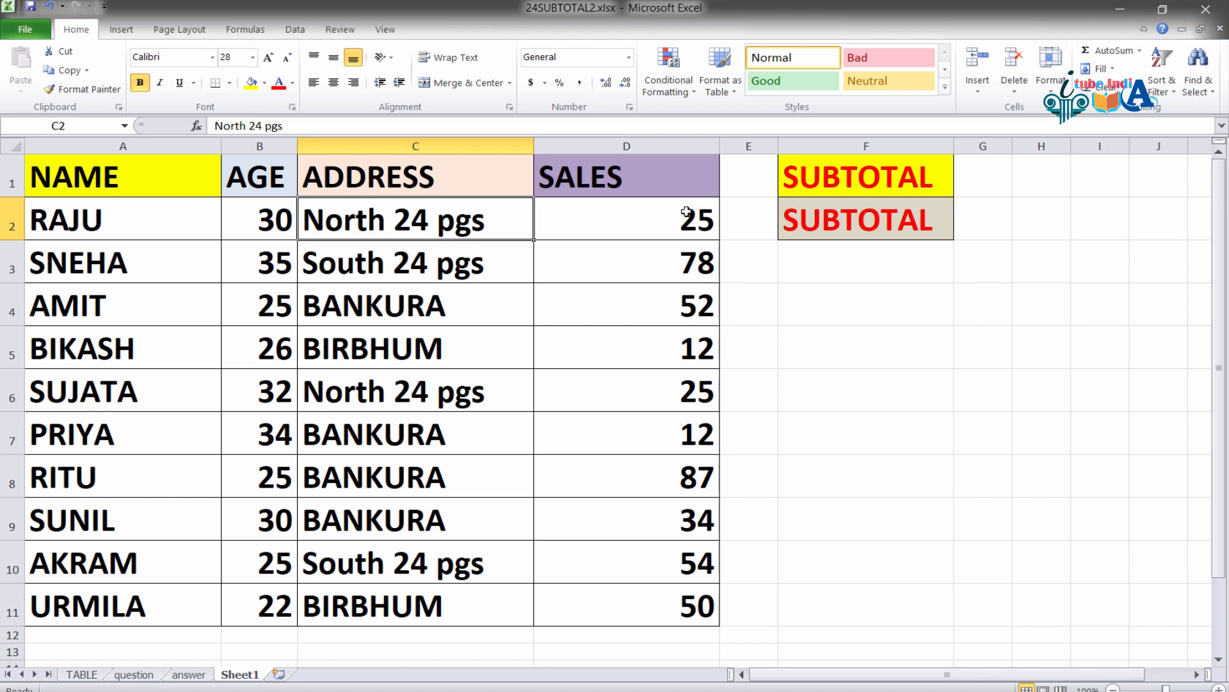
left_click_drag(683, 209, 721, 558)
left_click(499, 226)
left_click(462, 265)
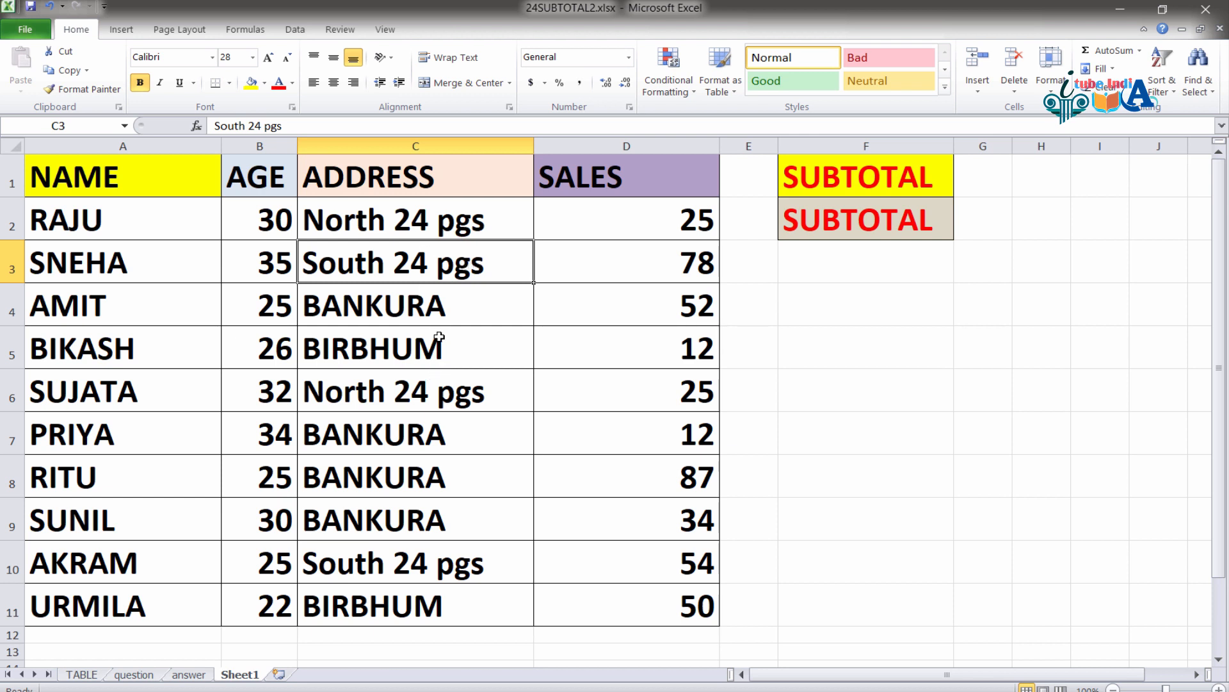
scroll(648, 633, "down", 2)
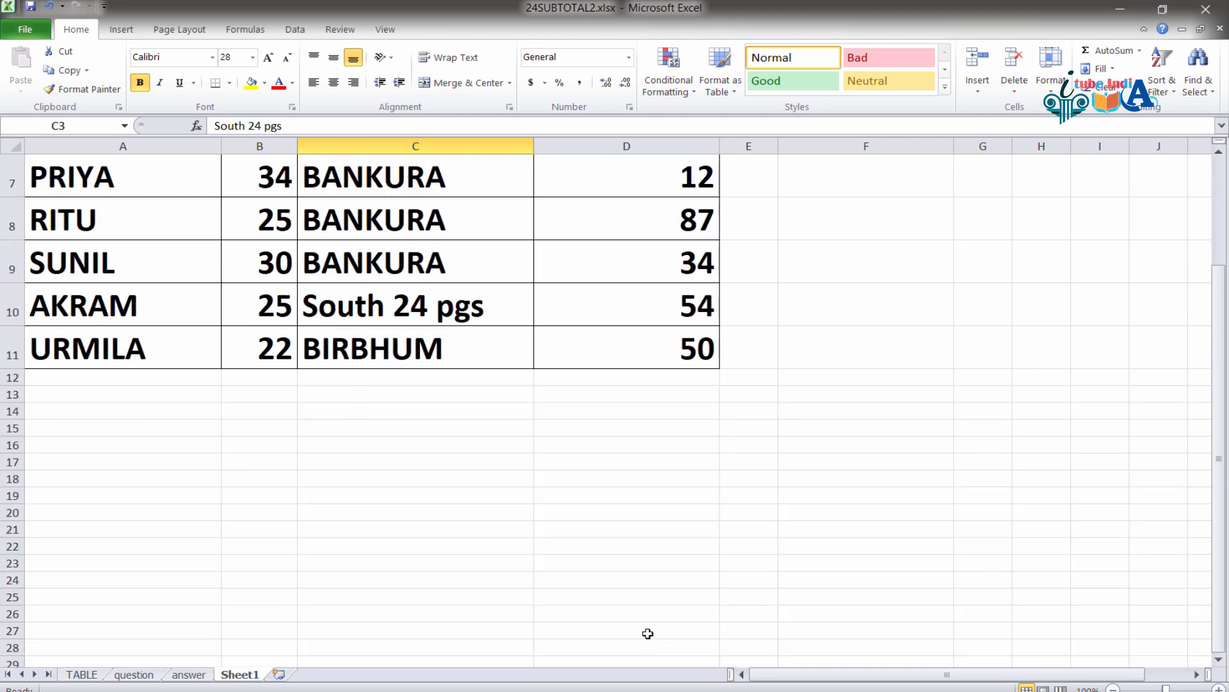
scroll(639, 570, "up", 2)
- Total the SALES column in D12 with AutoSum and set that cell's font size to 26
left_click(616, 637)
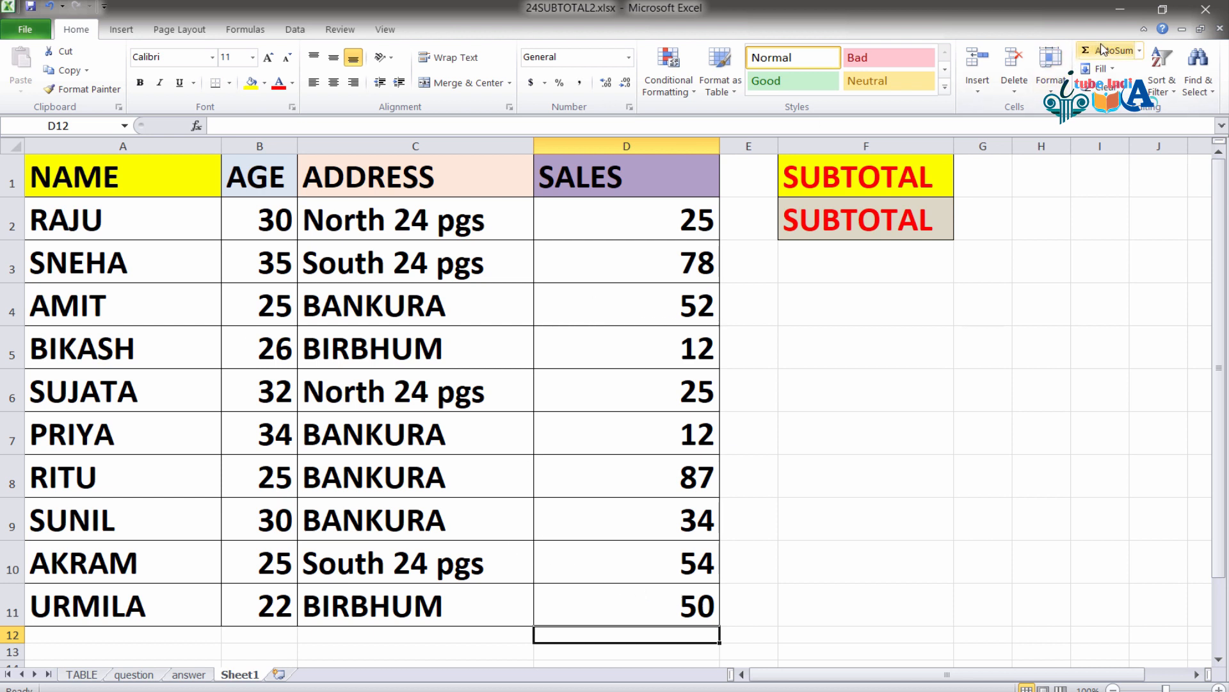
left_click(1103, 49)
key("Return")
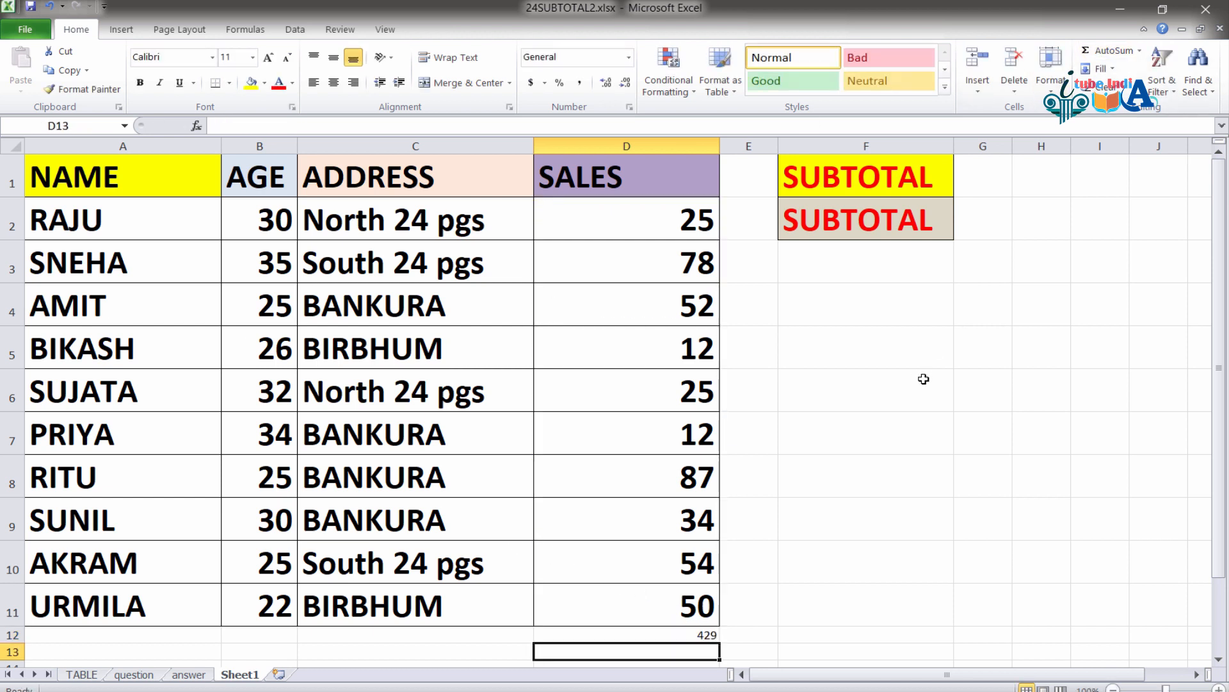
left_click(661, 636)
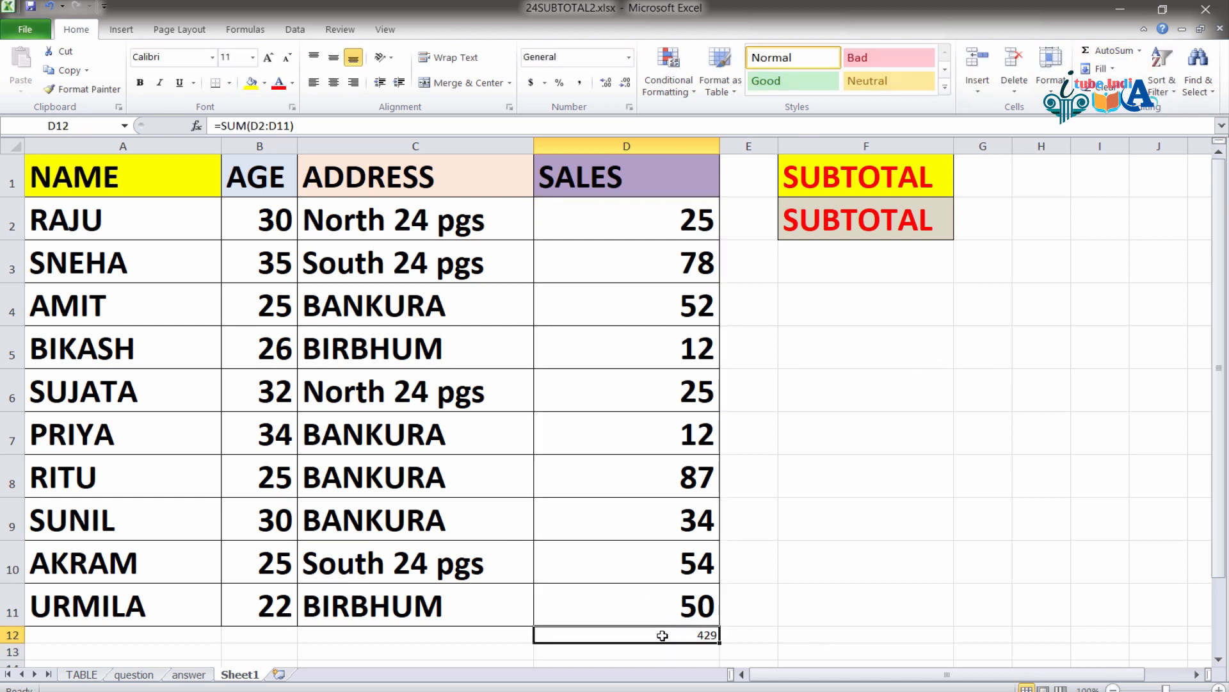
left_click(253, 58)
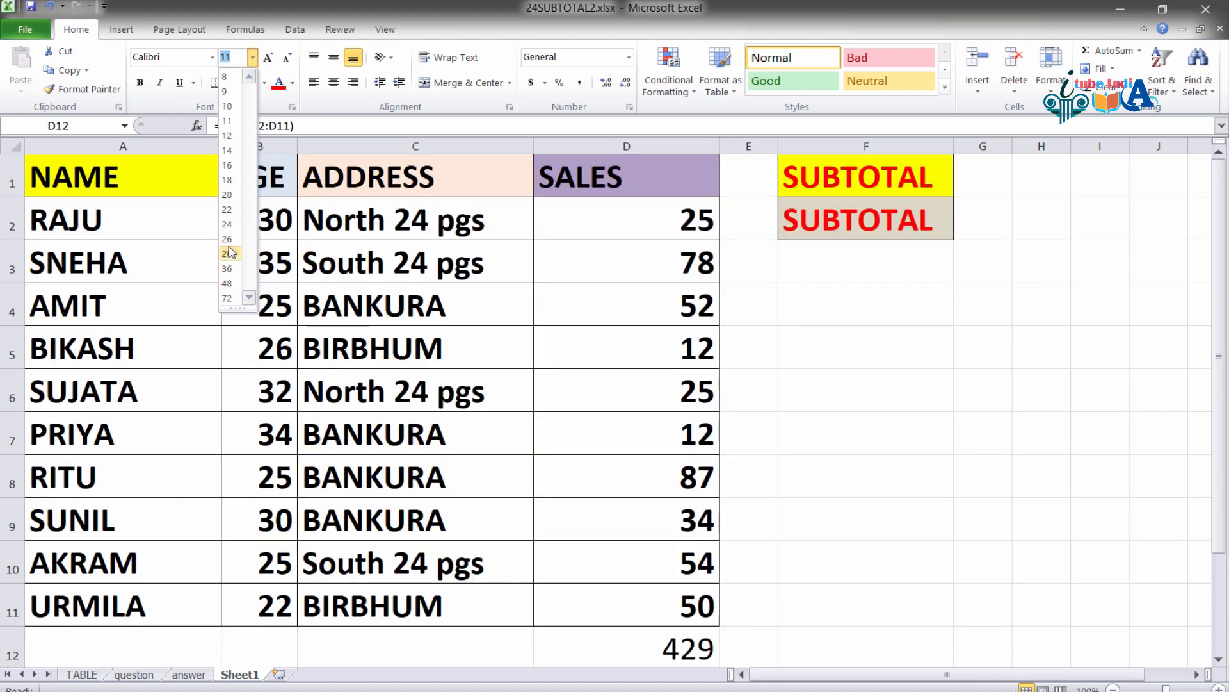
left_click(227, 239)
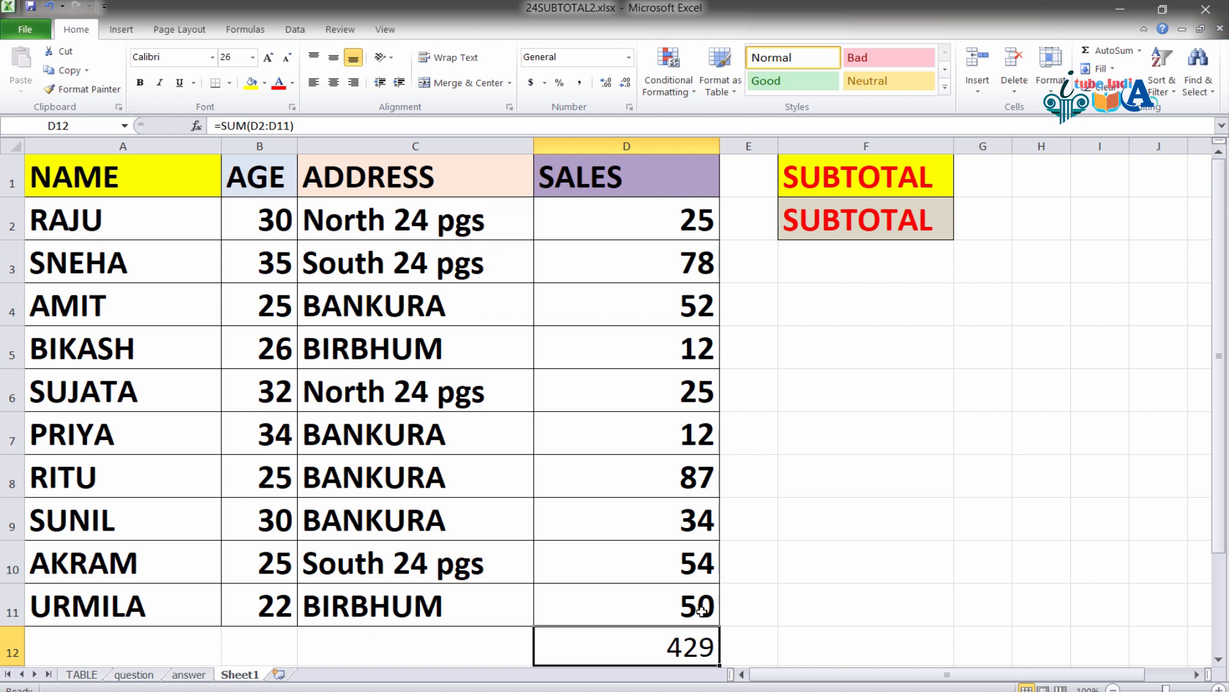
left_click(434, 448)
left_click(409, 225)
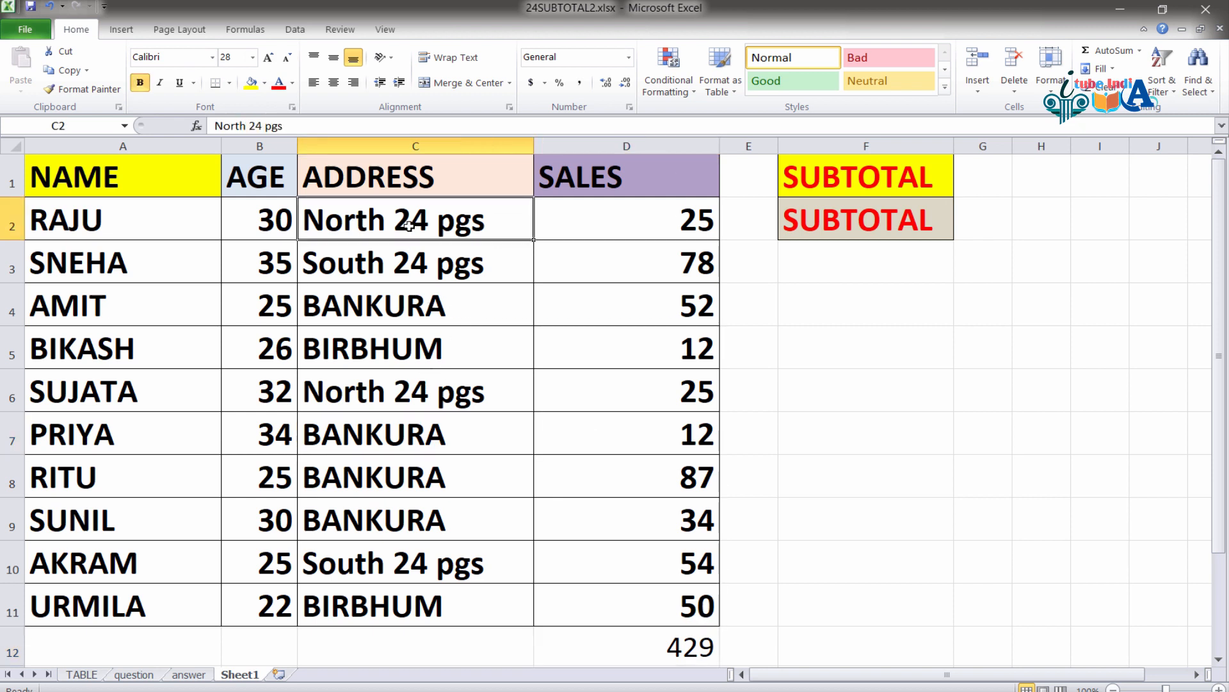
left_click(771, 584)
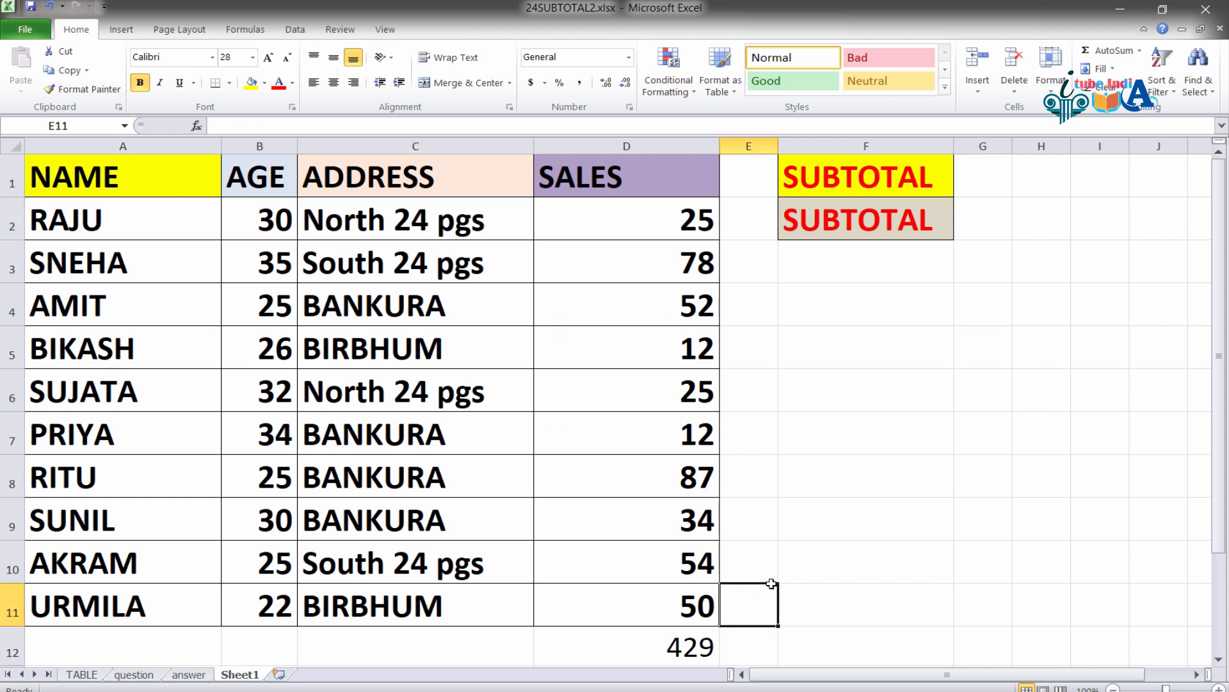
left_click(690, 629)
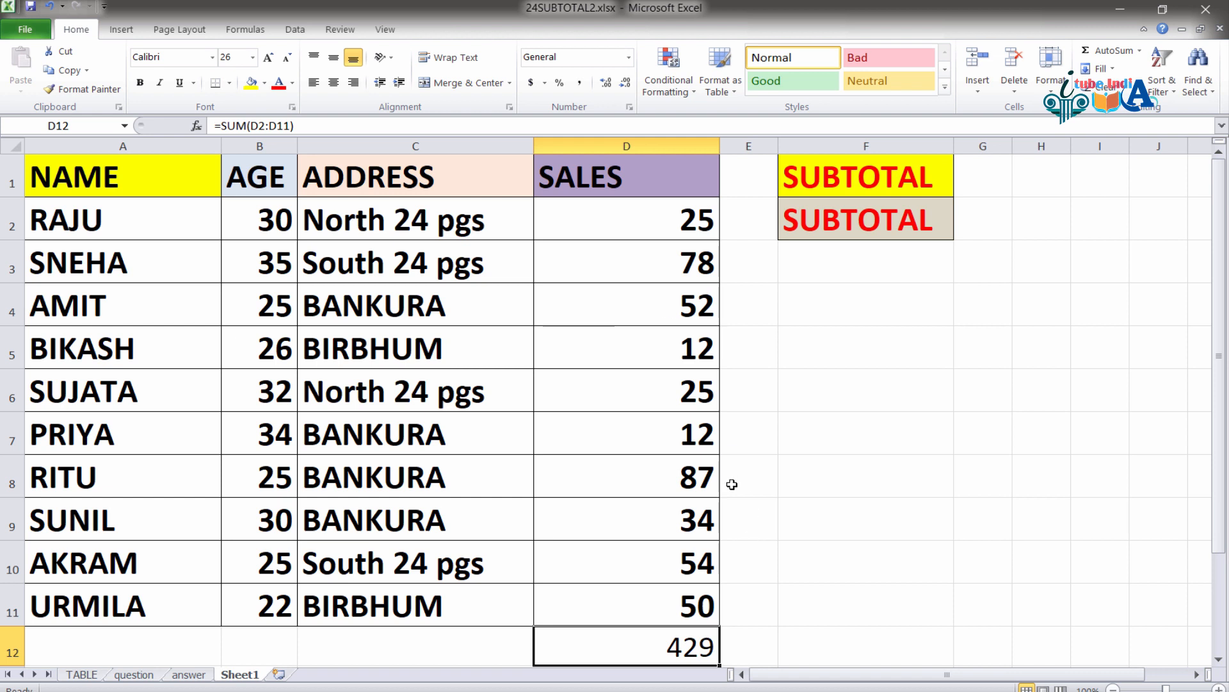
left_click(832, 518)
- Turn on filtering for the header row A1:D1 of the sales table
left_click(295, 30)
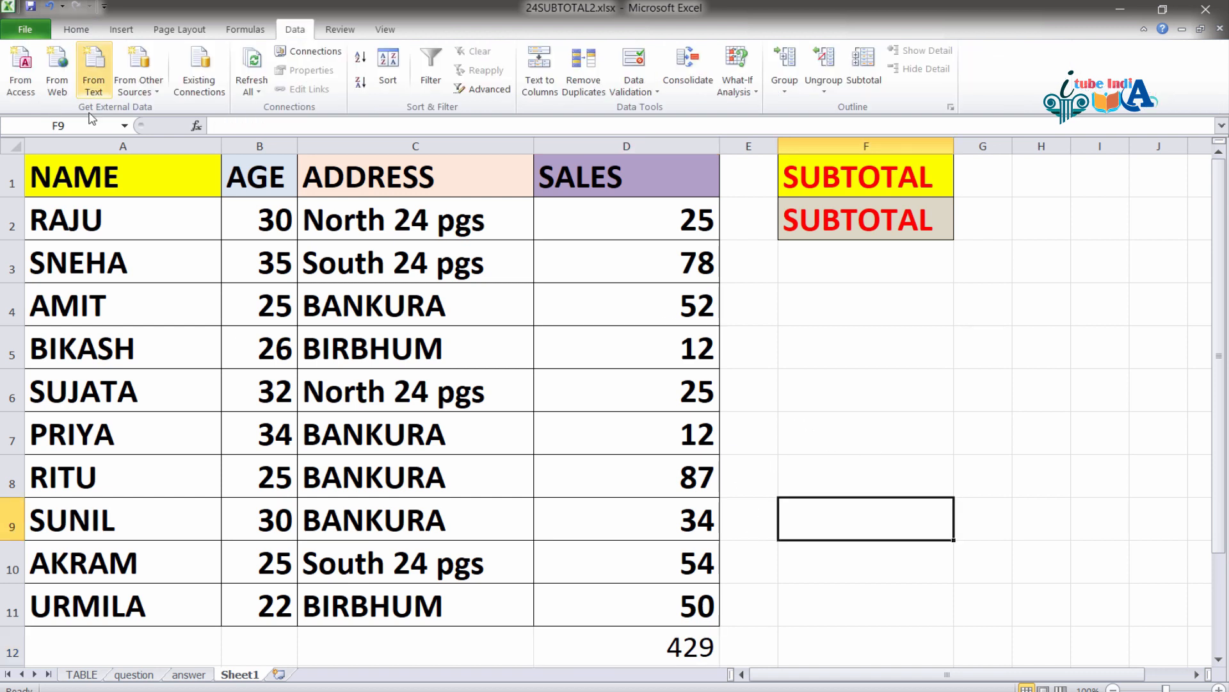
left_click(61, 171)
left_click_drag(61, 172, 611, 167)
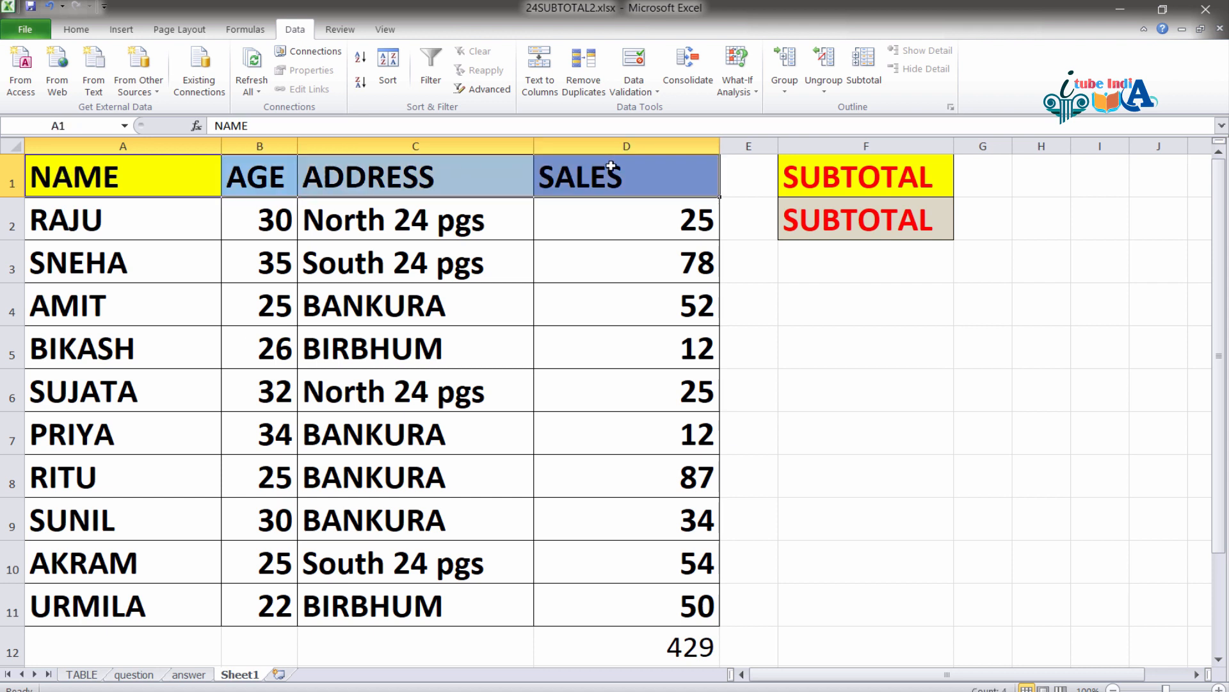
left_click(588, 242)
left_click(60, 174)
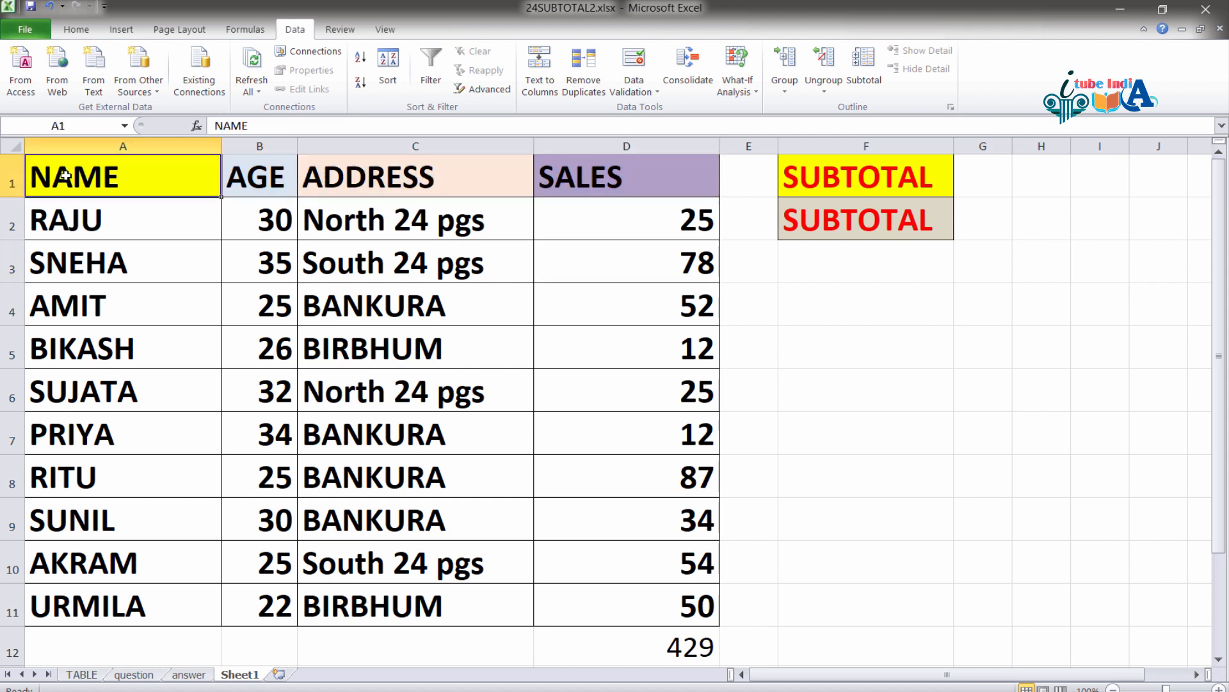
left_click(186, 235)
left_click_drag(59, 171, 626, 171)
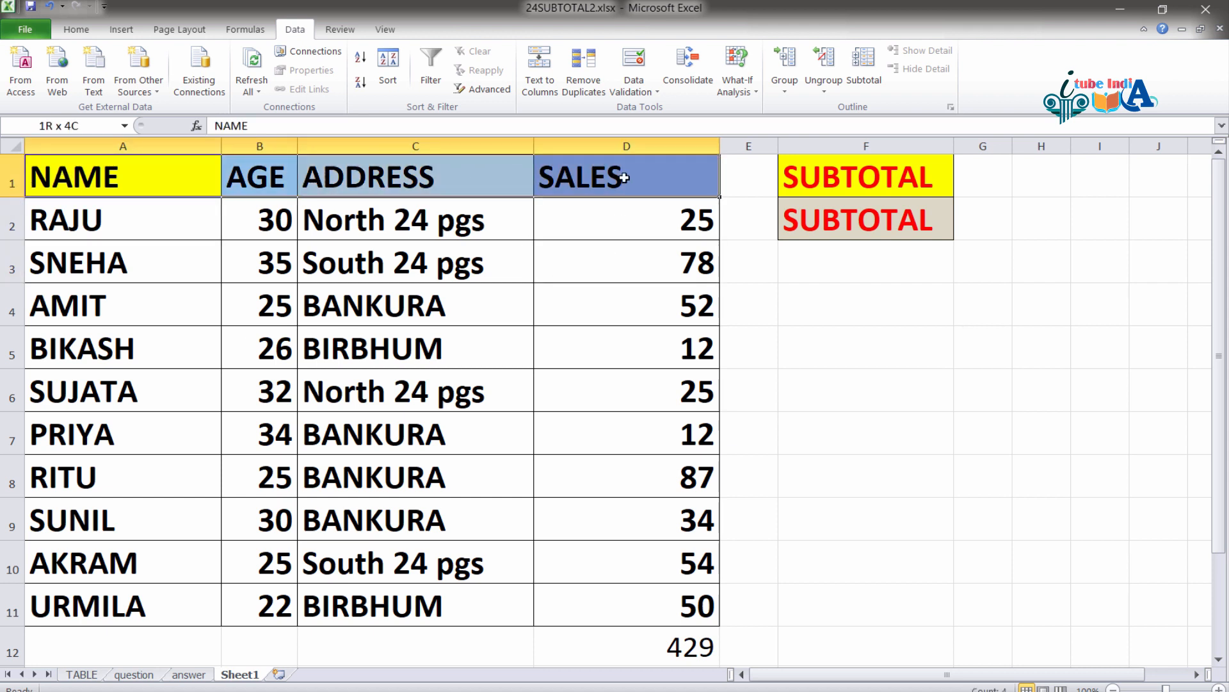
left_click(172, 185)
left_click_drag(51, 178, 700, 185)
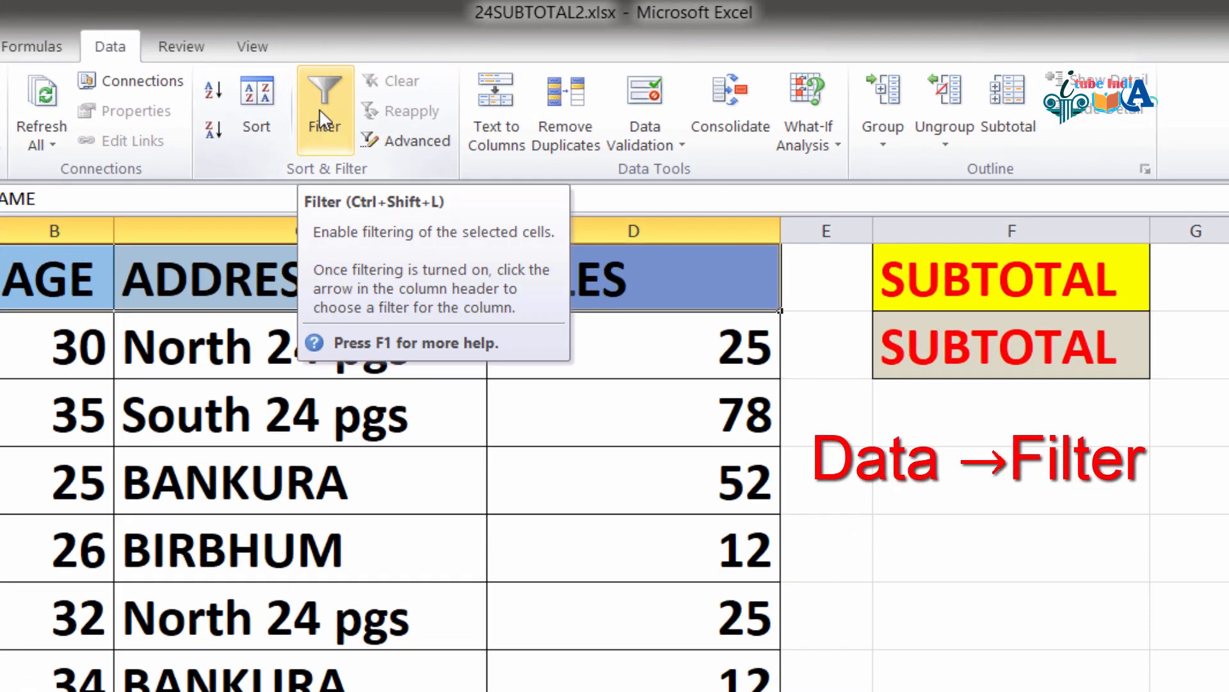
left_click(322, 120)
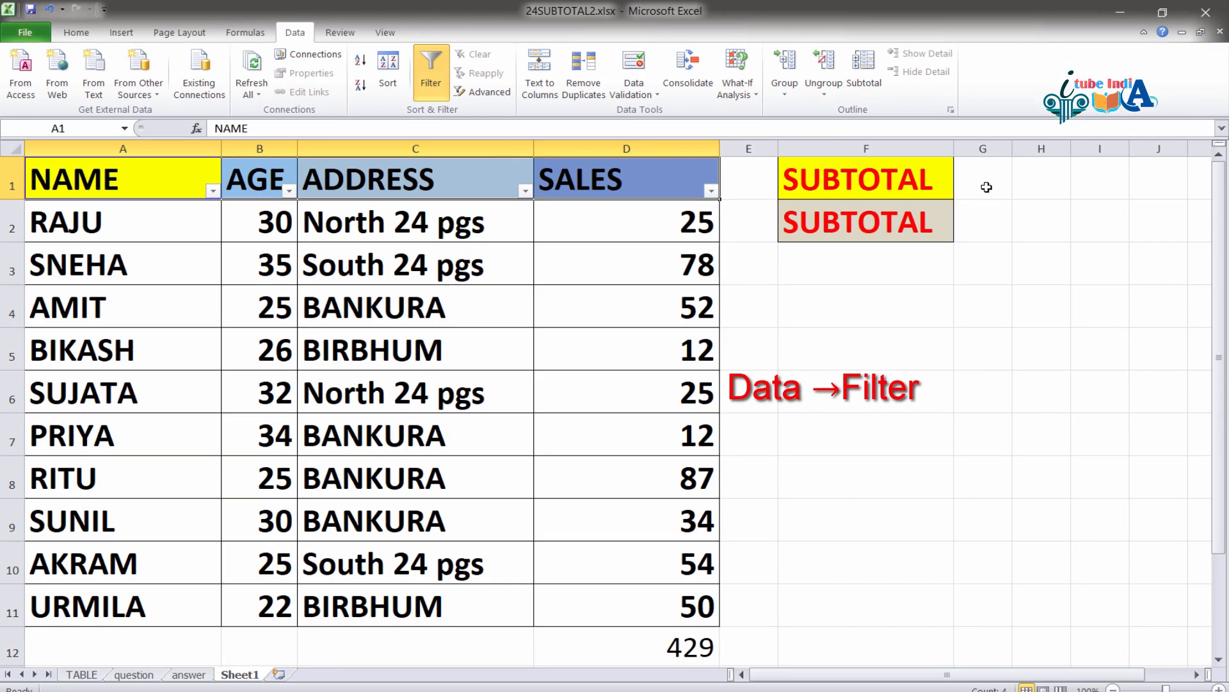
- Set the font size of cells G1:G2, beside the SUBTOTAL labels, to 26
left_click(1205, 283)
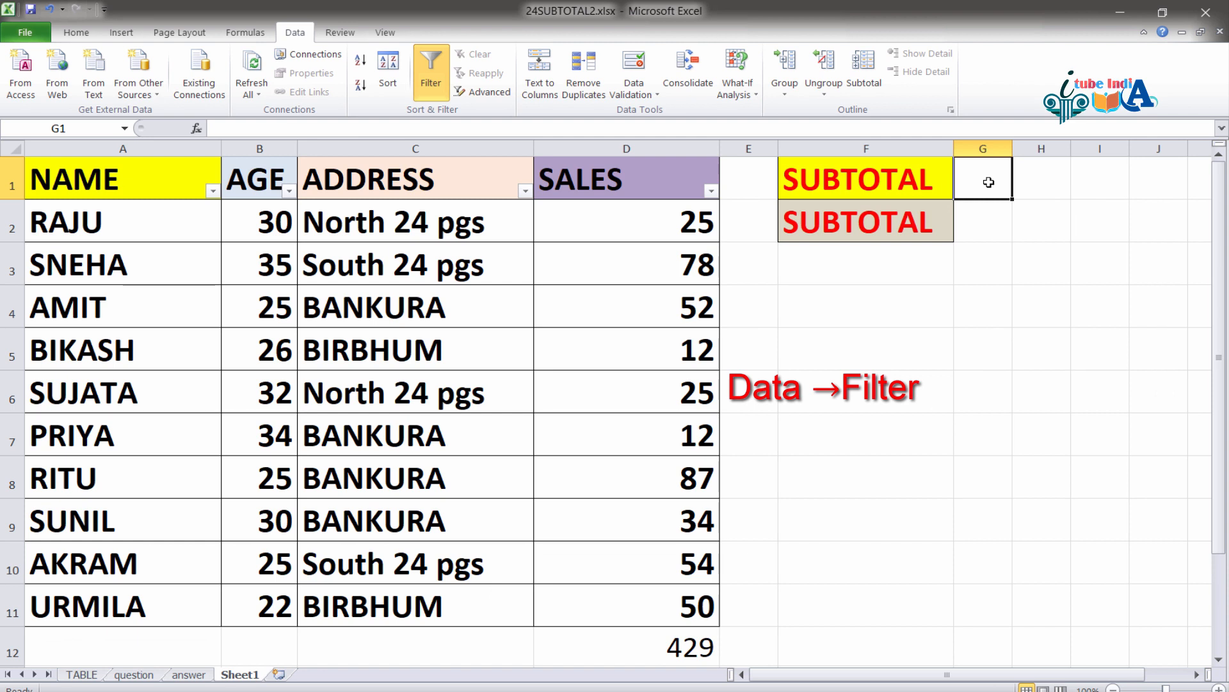
left_click(1002, 222)
left_click_drag(984, 177, 989, 221)
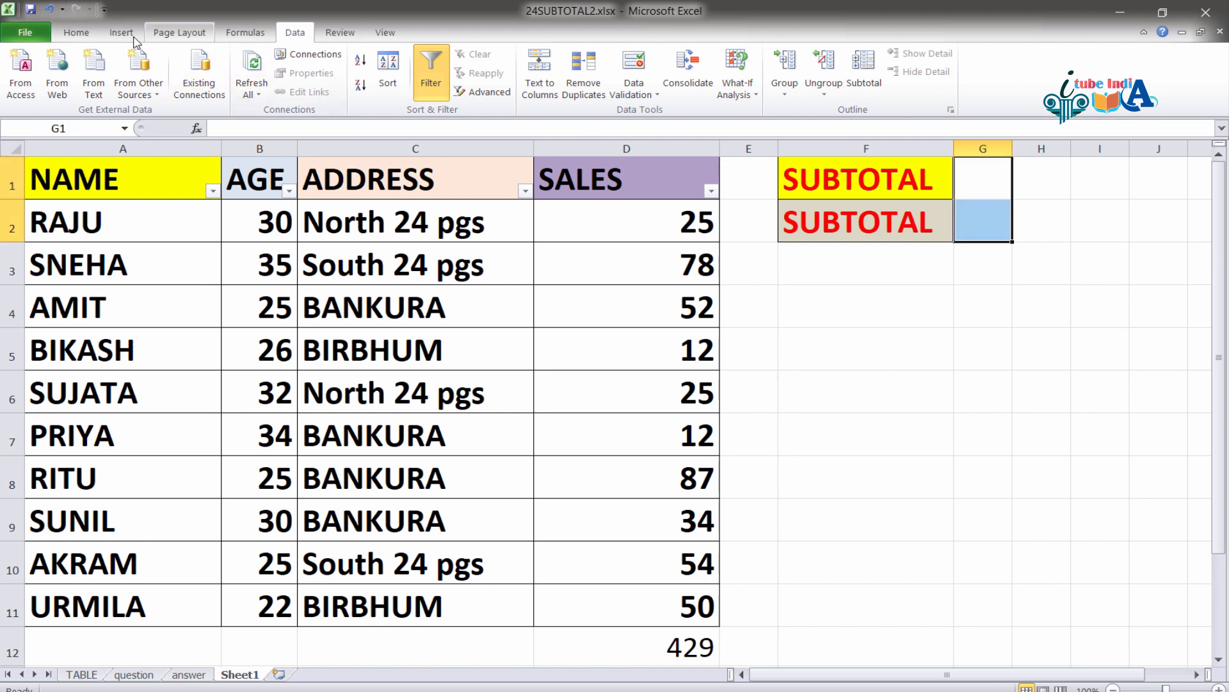
left_click(76, 32)
left_click(253, 60)
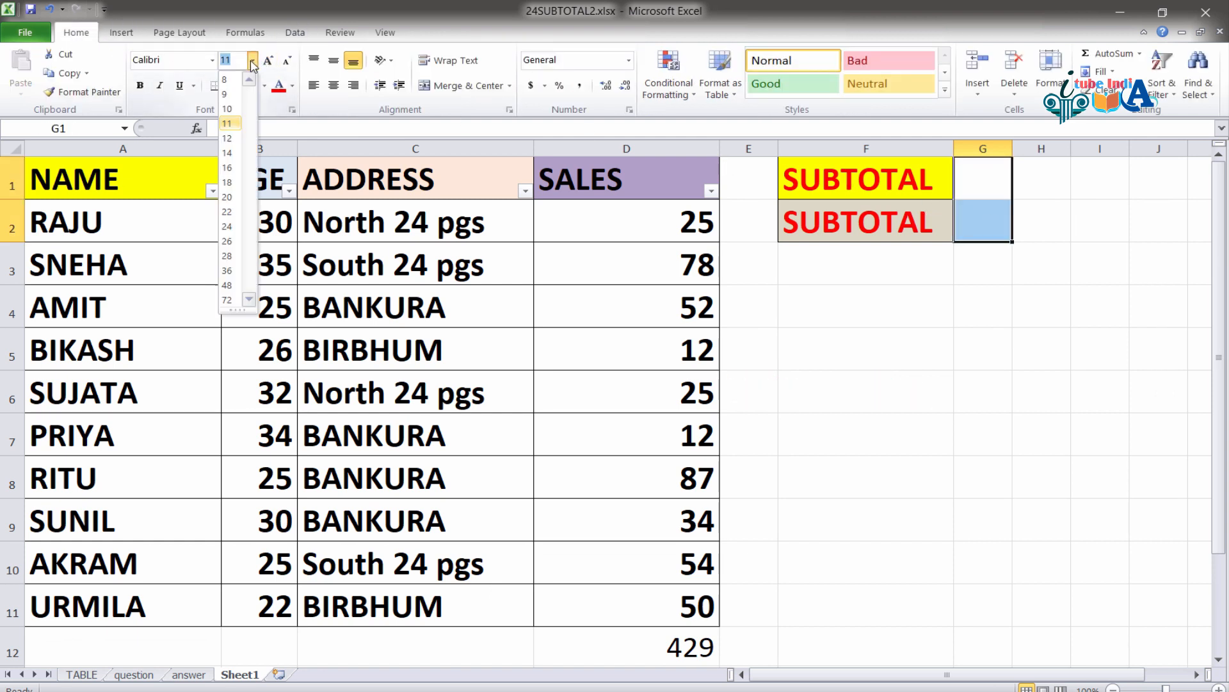
left_click(227, 240)
- Enter a SUBTOTAL formula in G1 using function 9 (SUM) over D2:D11, and compare it with the SUM formula in D12
left_click(989, 176)
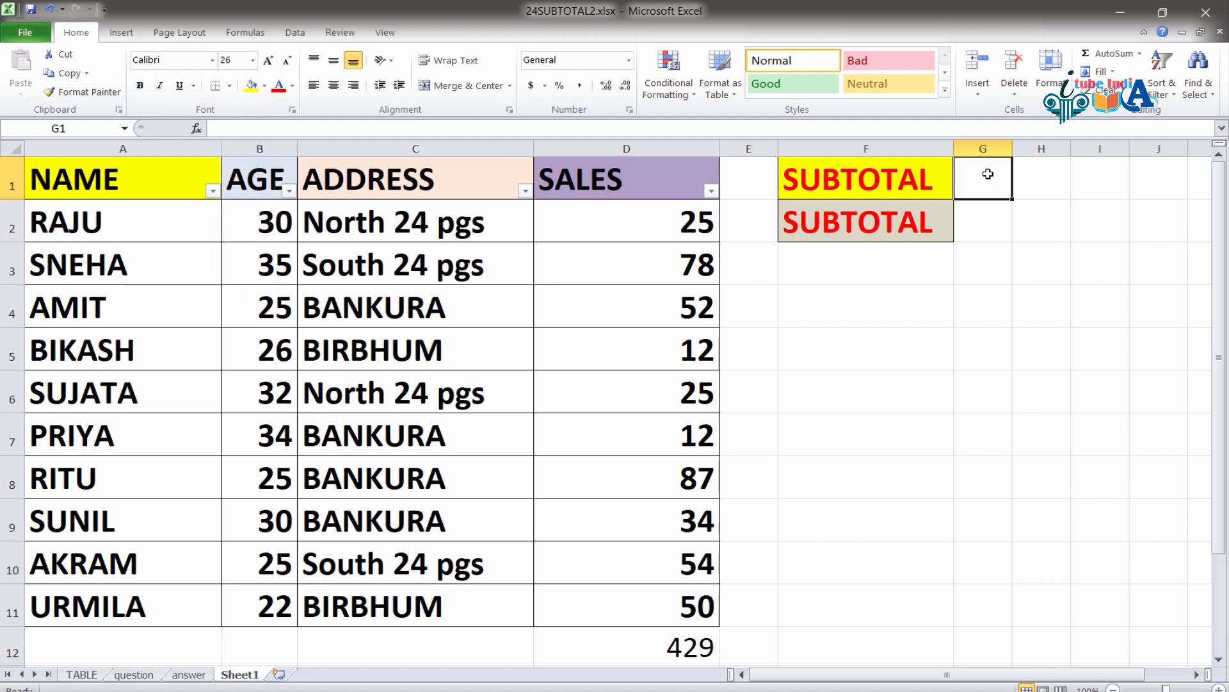
type("=")
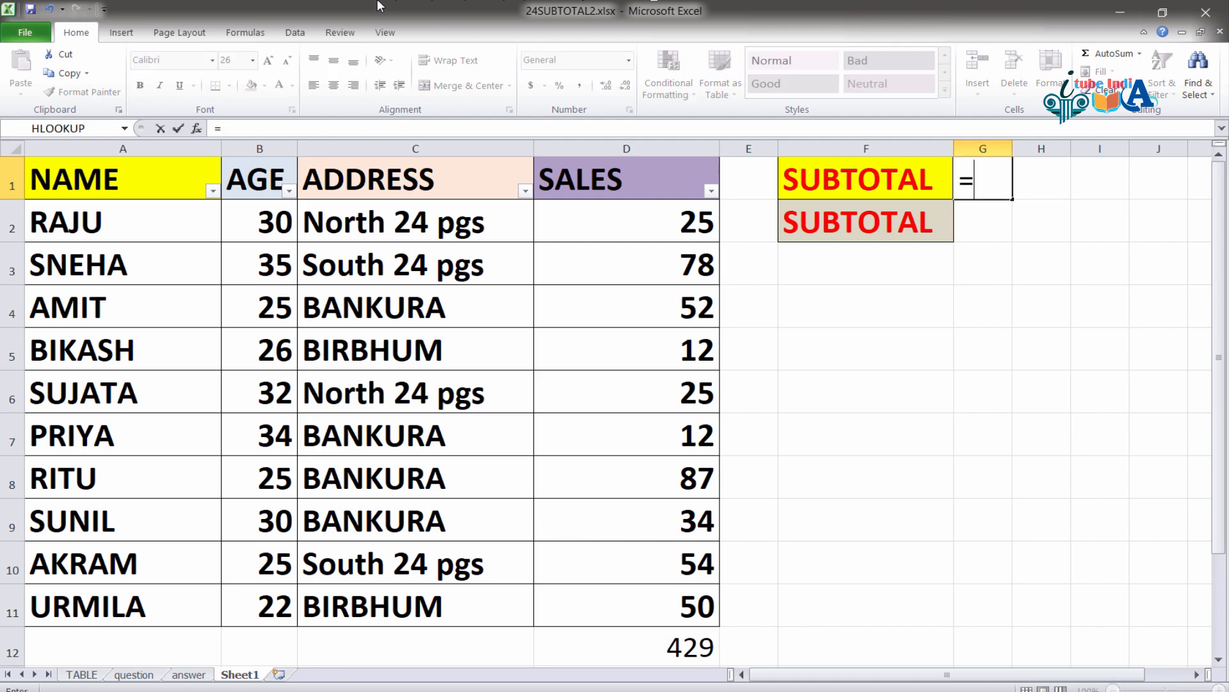
type("sub")
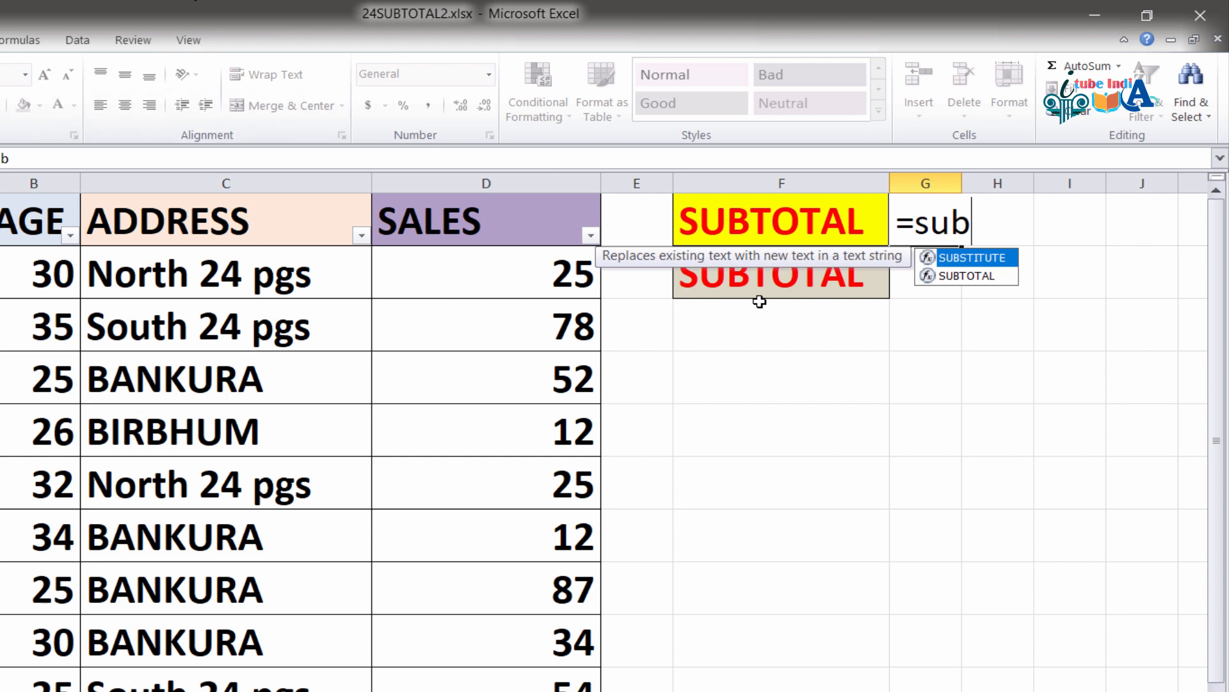
double_click(948, 276)
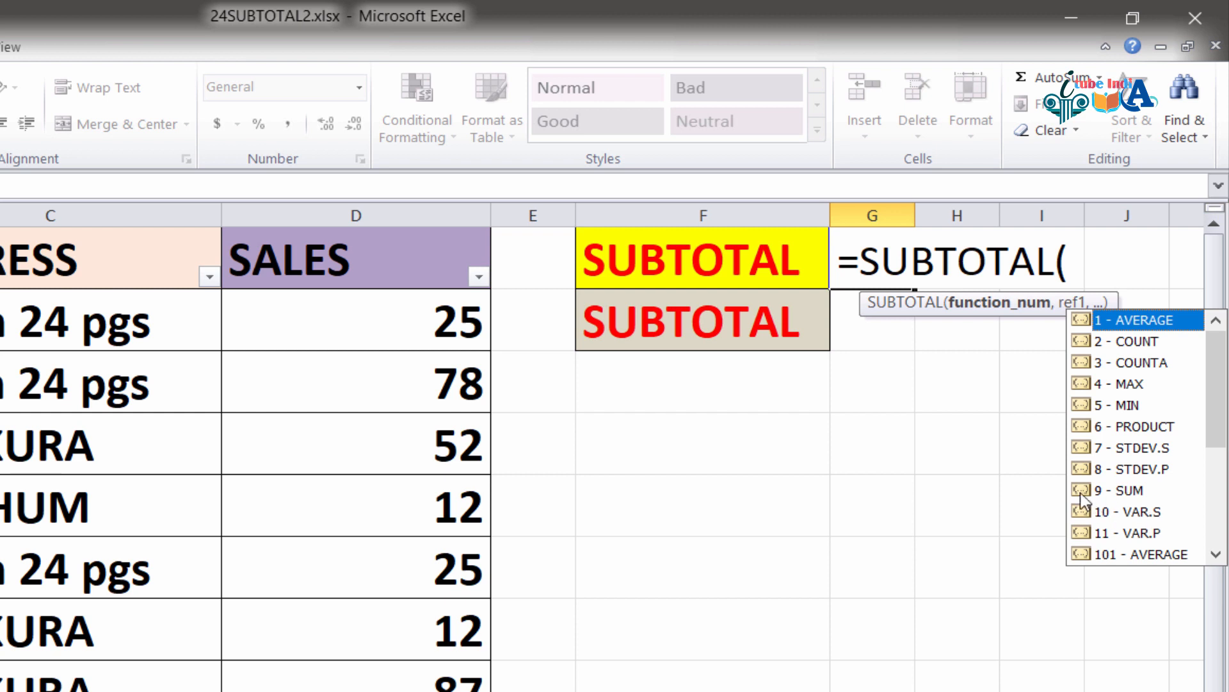
scroll(1115, 495, "down", 3)
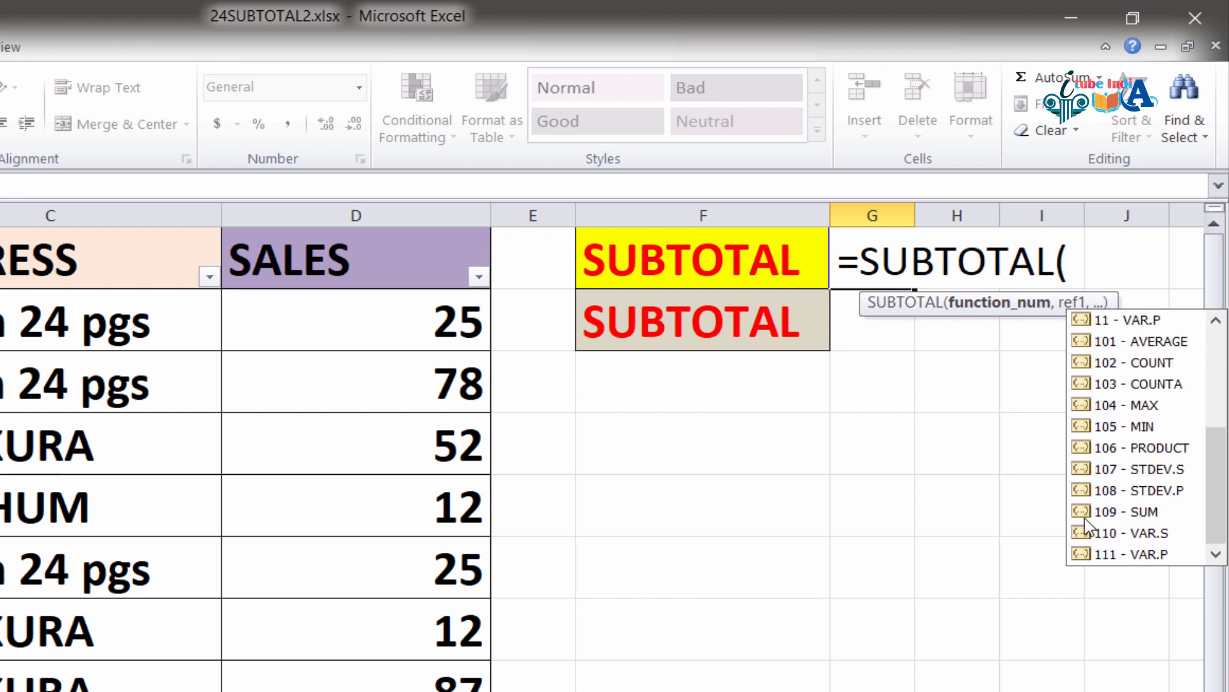
scroll(1130, 512, "up", 3)
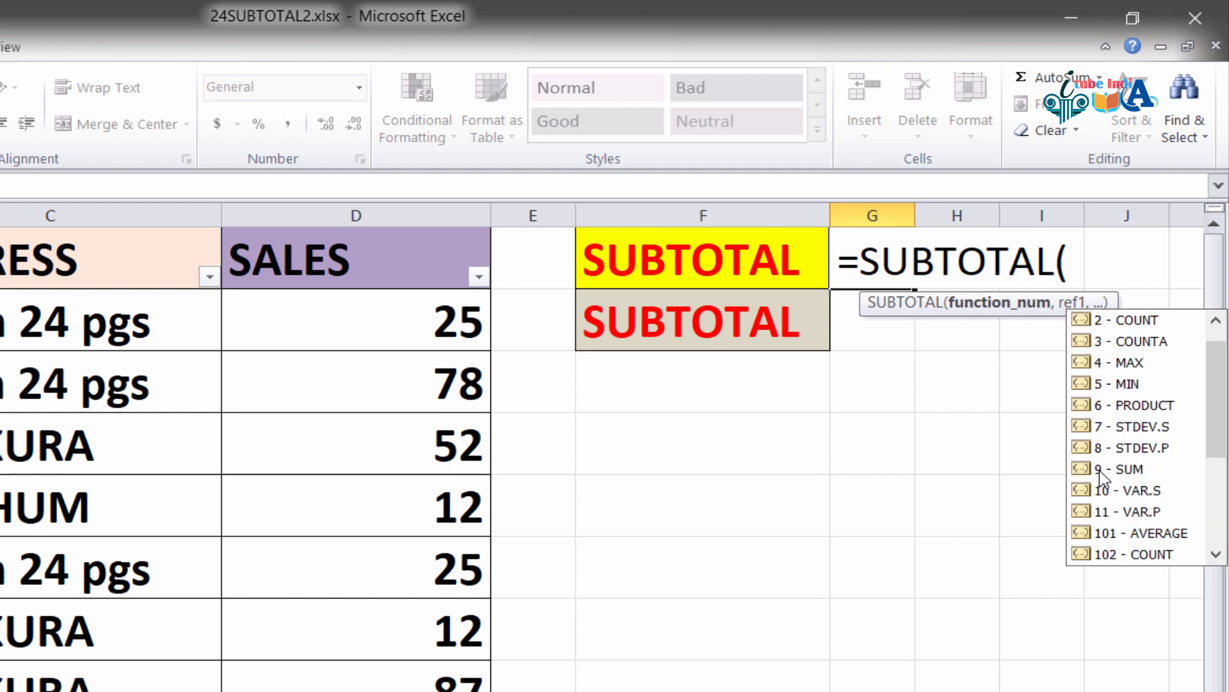
left_click(1100, 472)
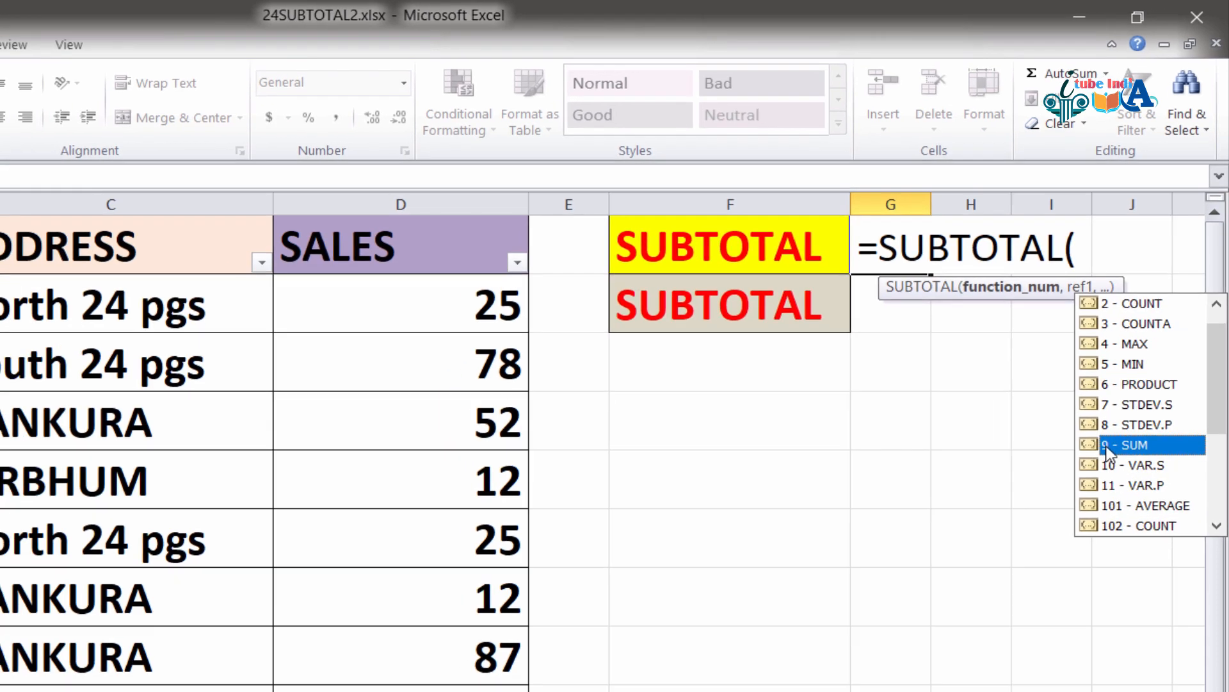
double_click(1100, 470)
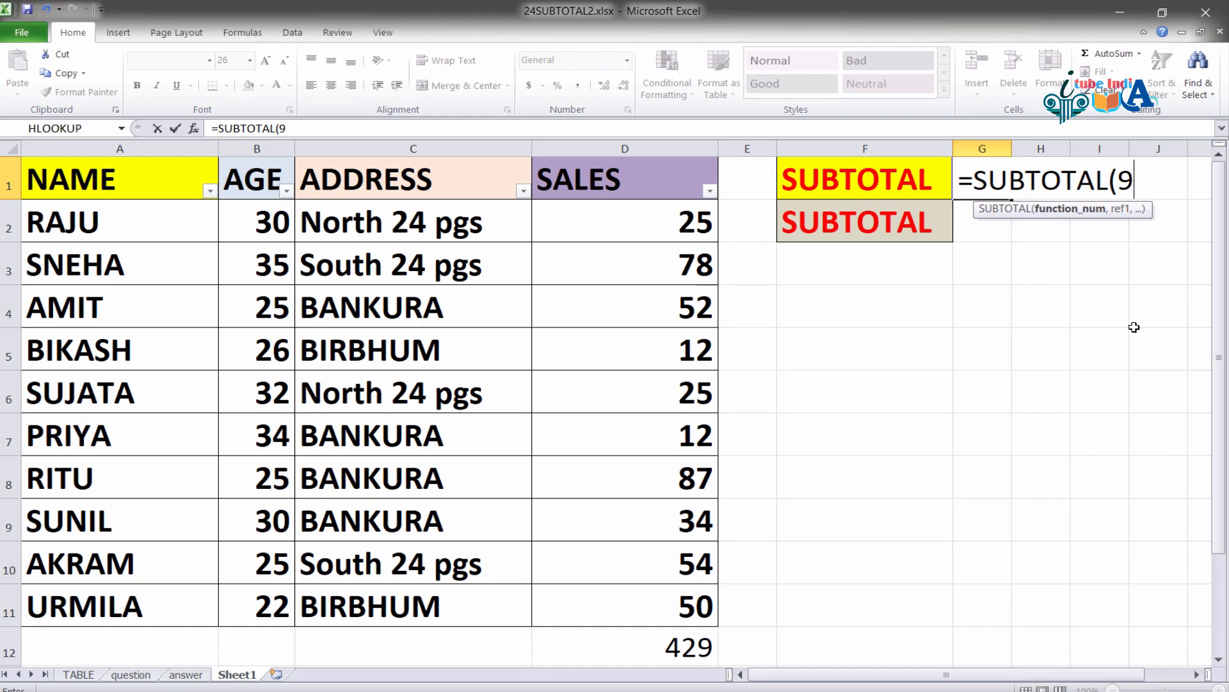
type(",")
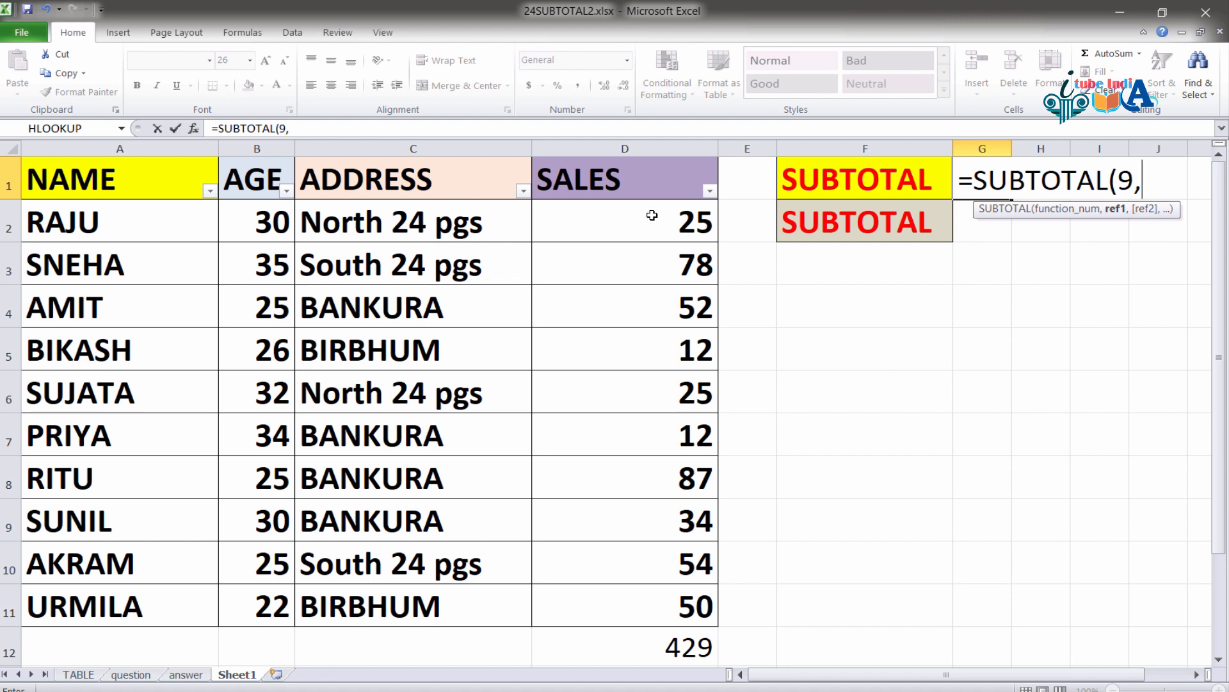
left_click_drag(651, 216, 670, 602)
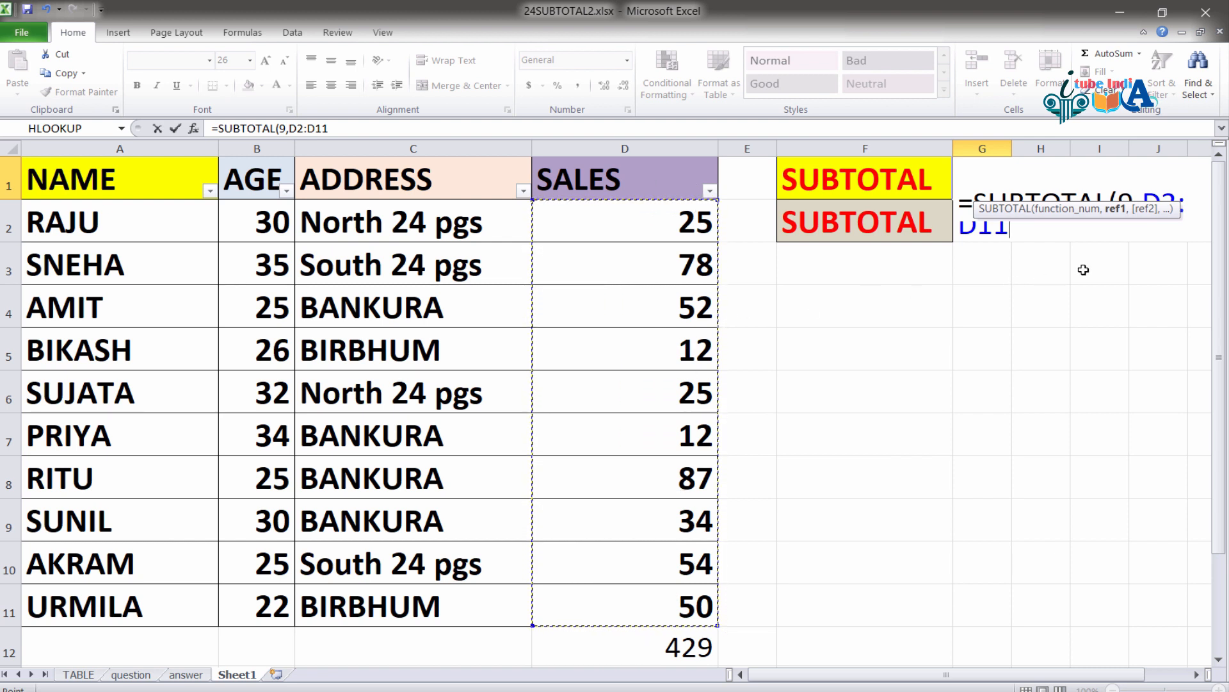
type(")")
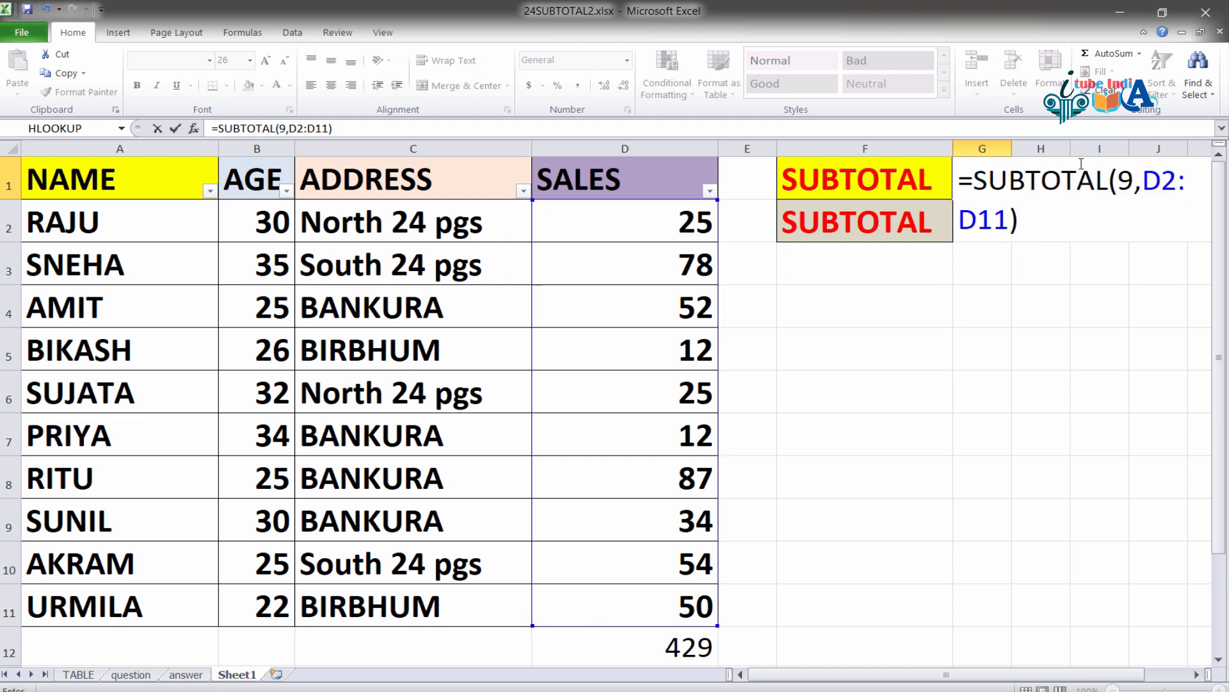
key("Return")
left_click(989, 192)
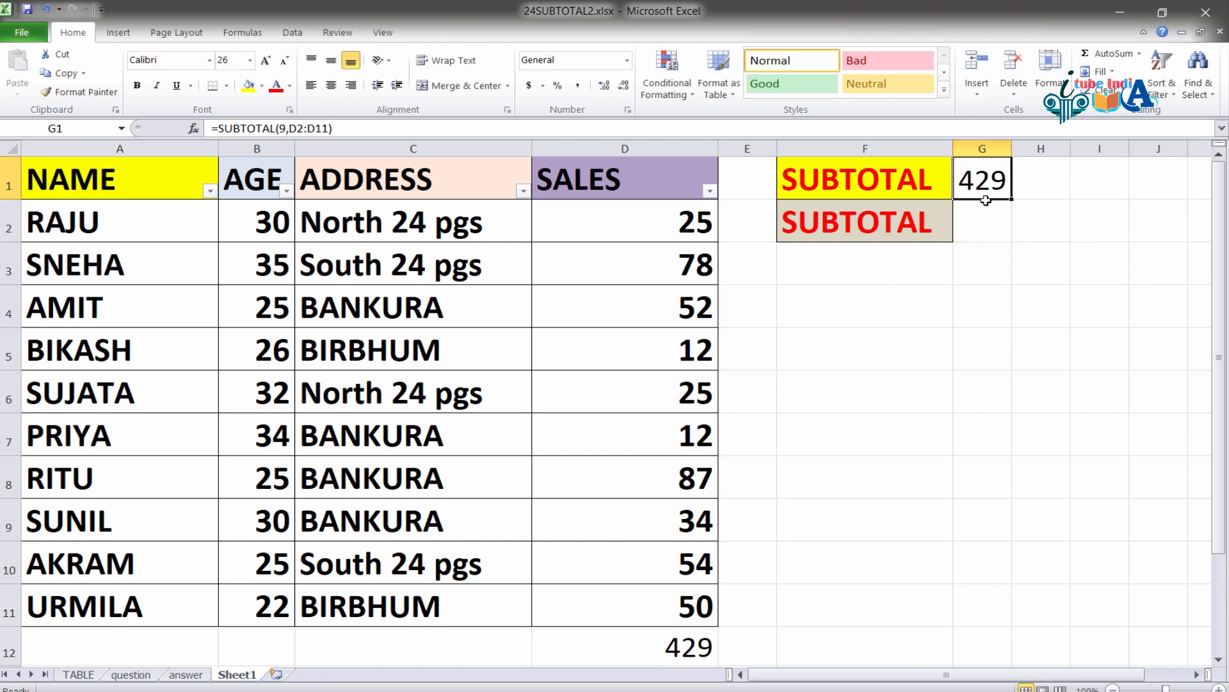
left_click(669, 646)
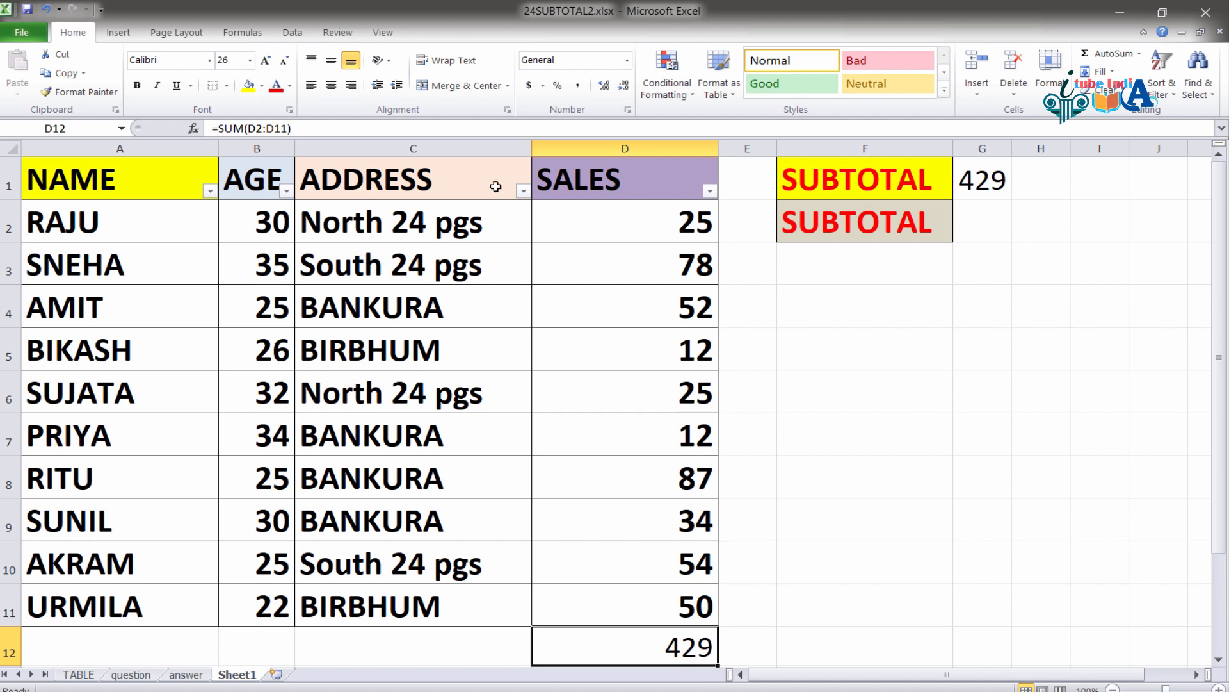
- Filter the ADDRESS column to show only the North 24 pgs rows
left_click(523, 191)
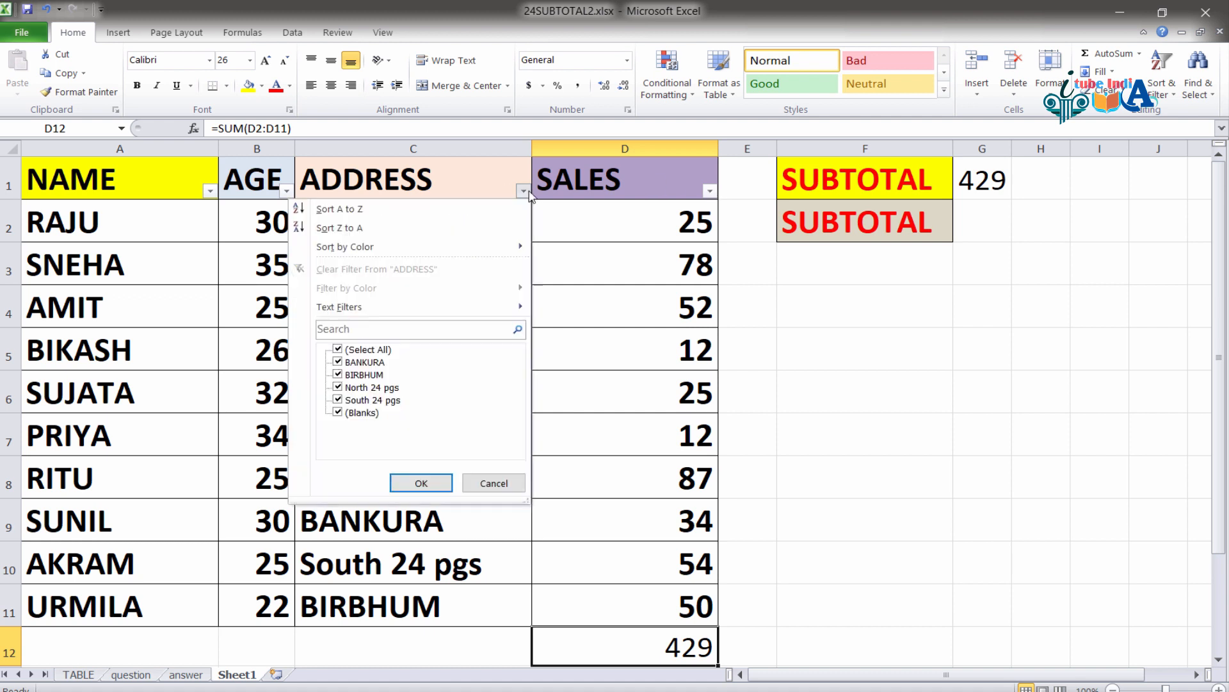
left_click(373, 350)
left_click(362, 388)
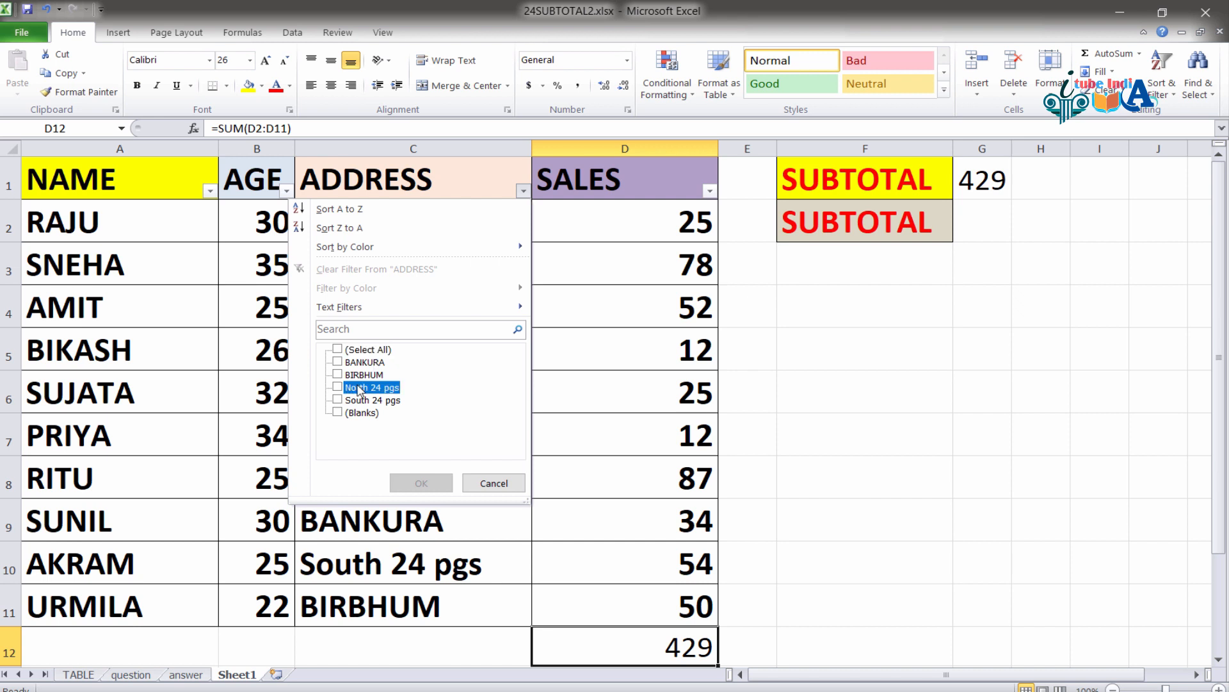
left_click(421, 483)
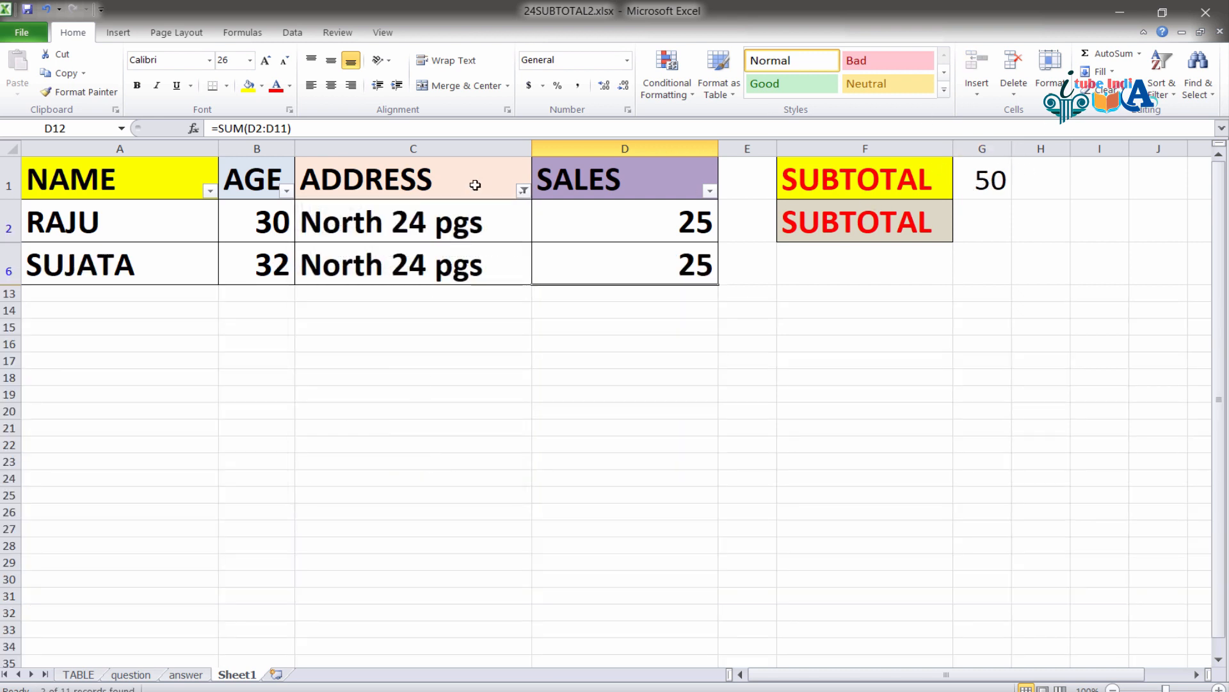
- Reselect all values in the ADDRESS filter to display every row of the sales table again
left_click(523, 191)
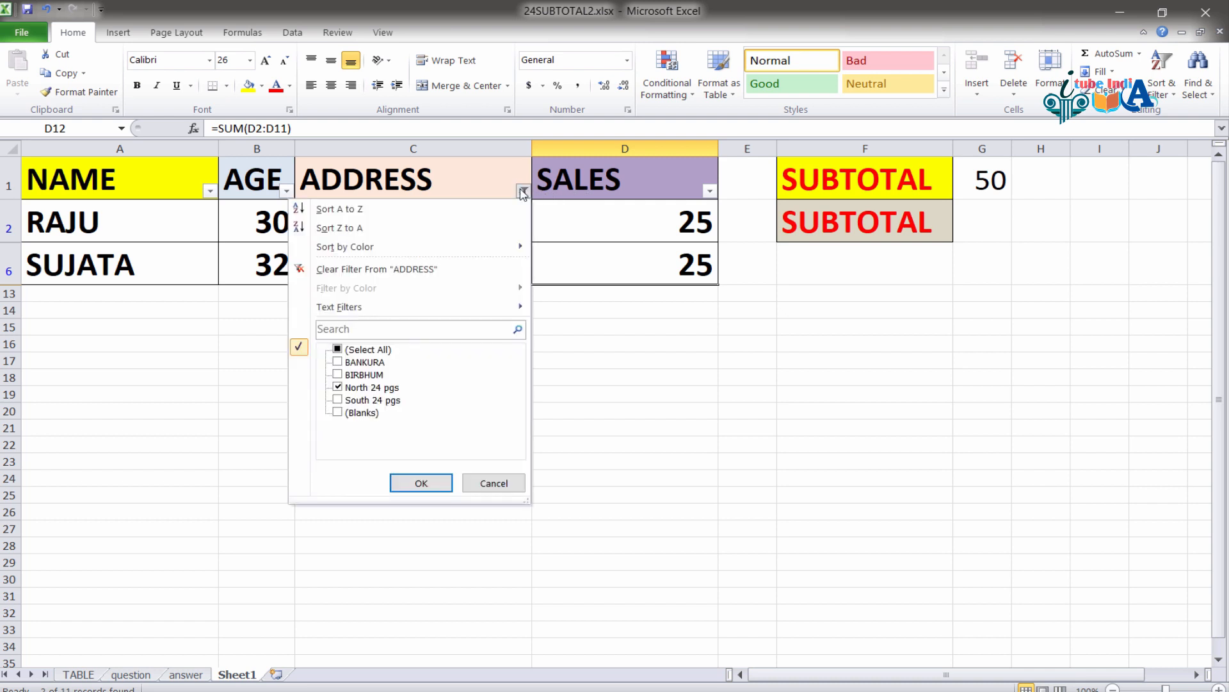
left_click(372, 353)
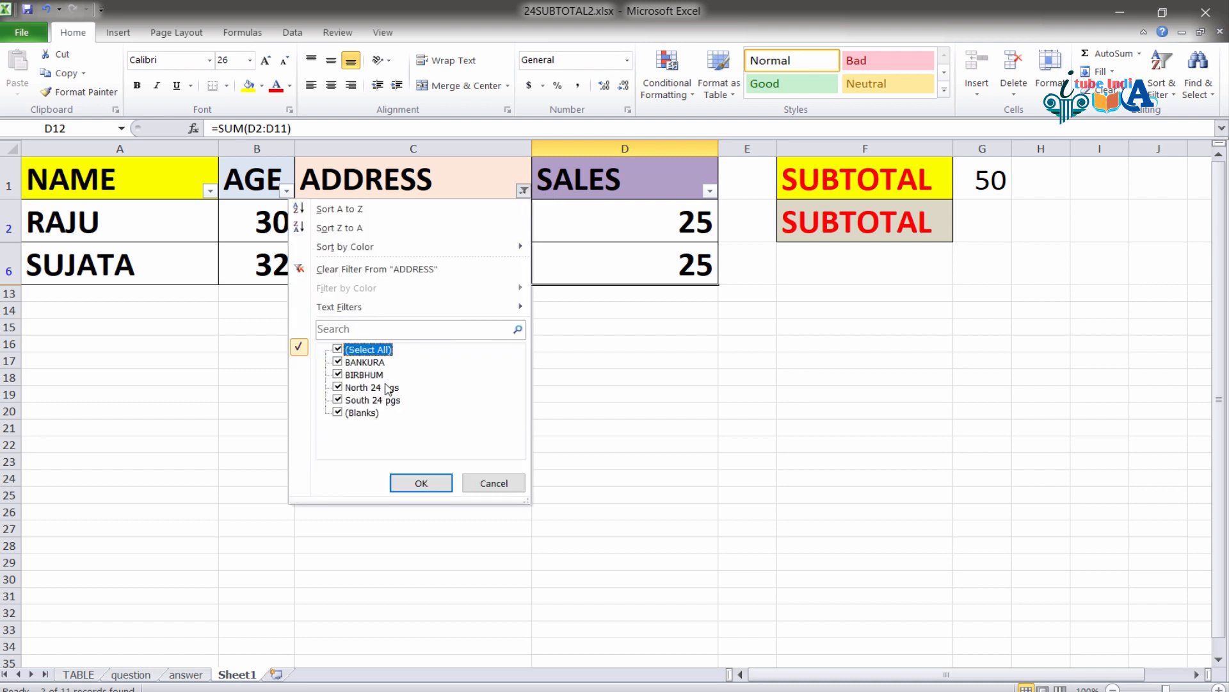
left_click(421, 483)
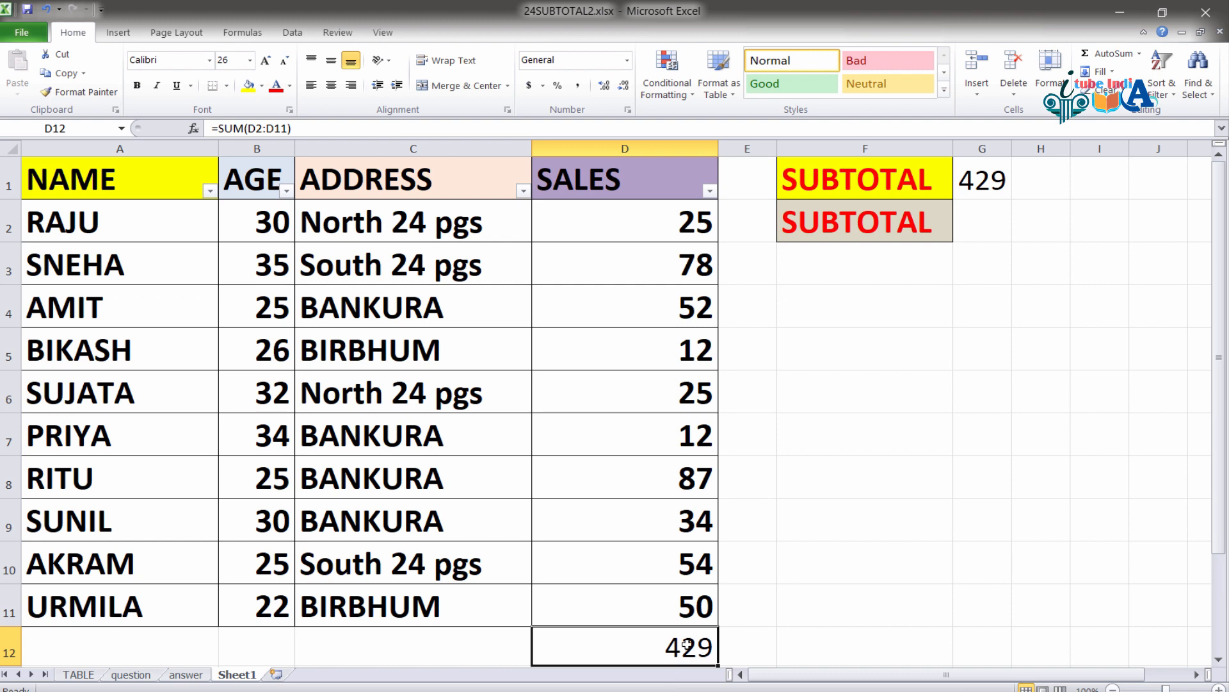
- Enter a SUBTOTAL formula in G2 using function 109 (SUM) over D2:D11
left_click(992, 216)
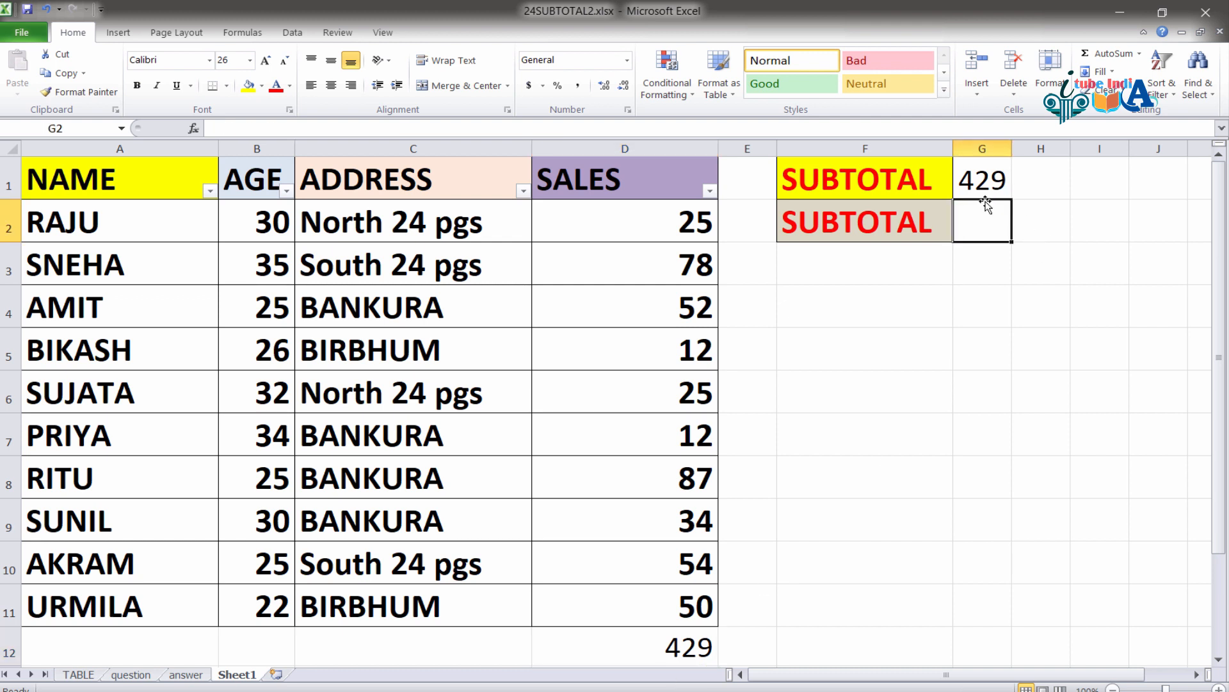
type("=")
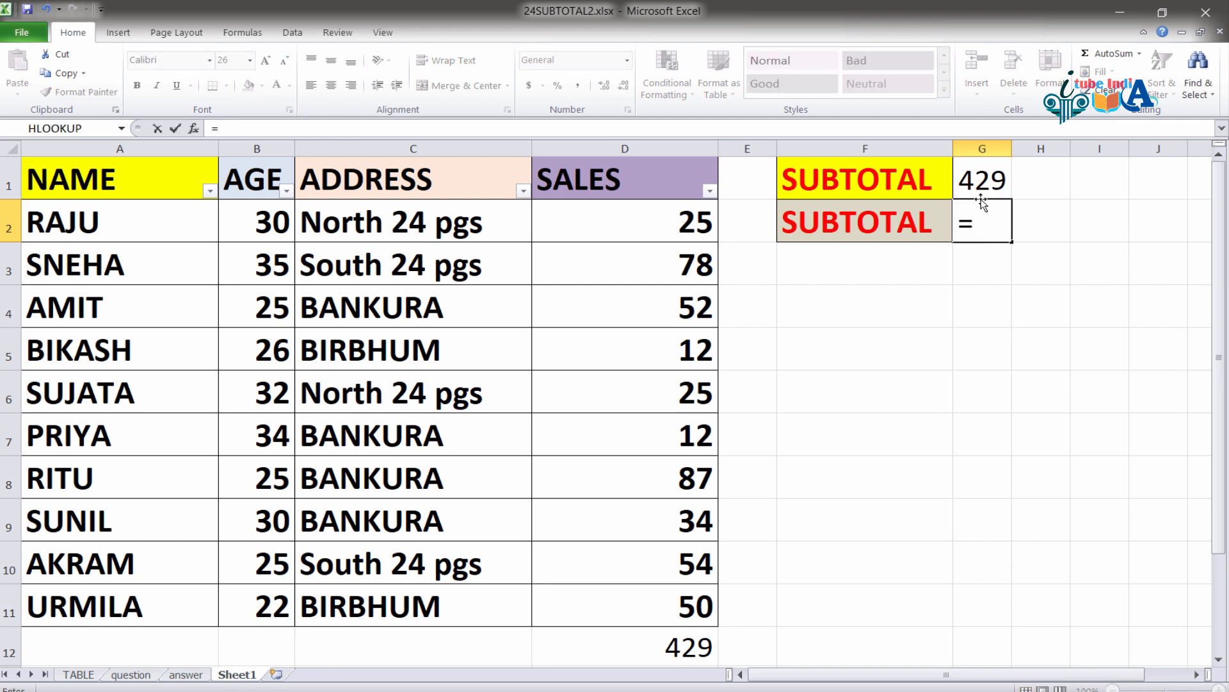
type("s")
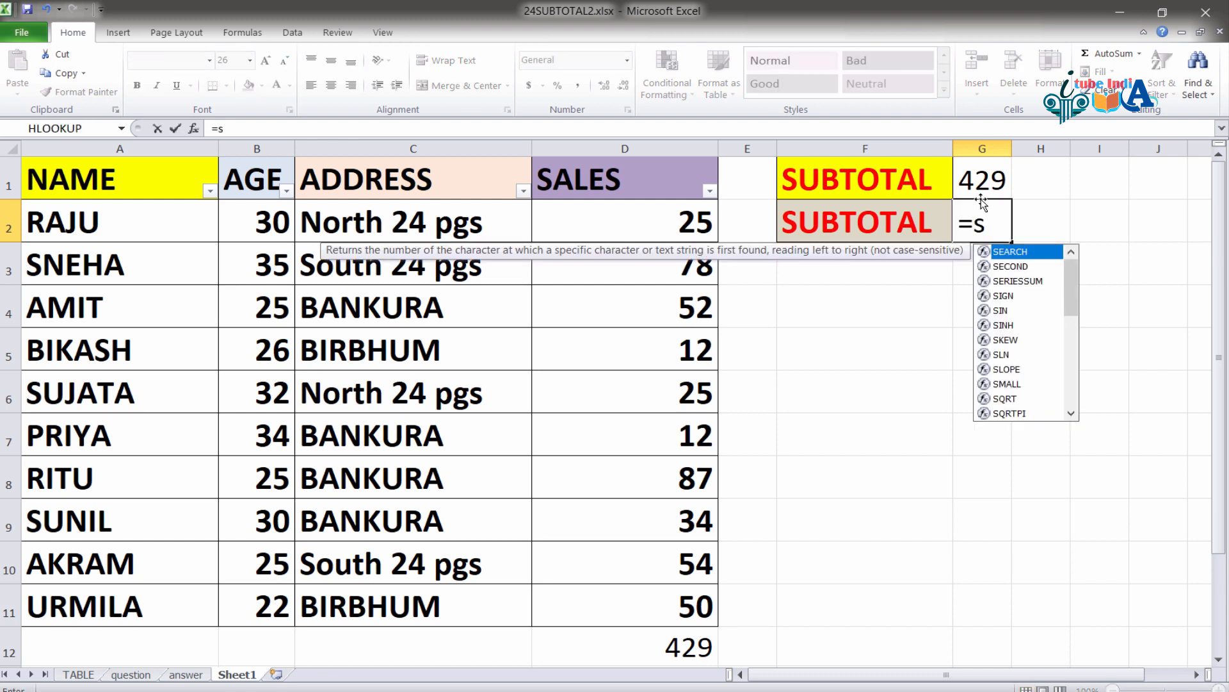
type("ubt")
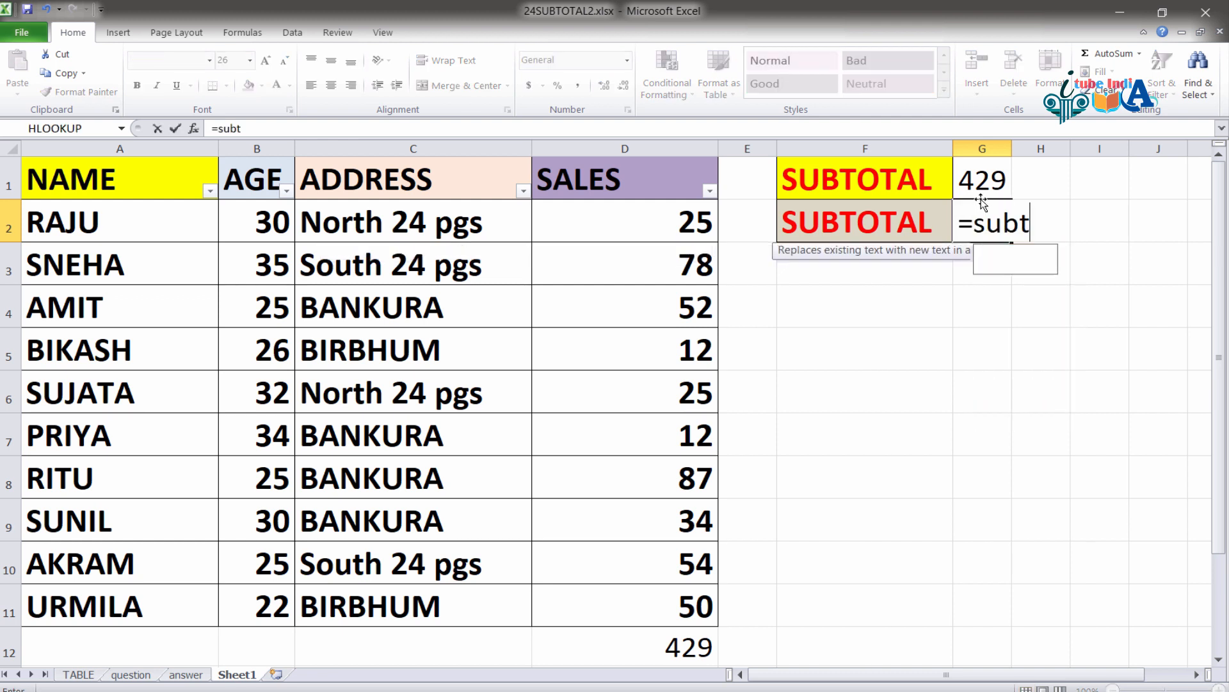
type("ota")
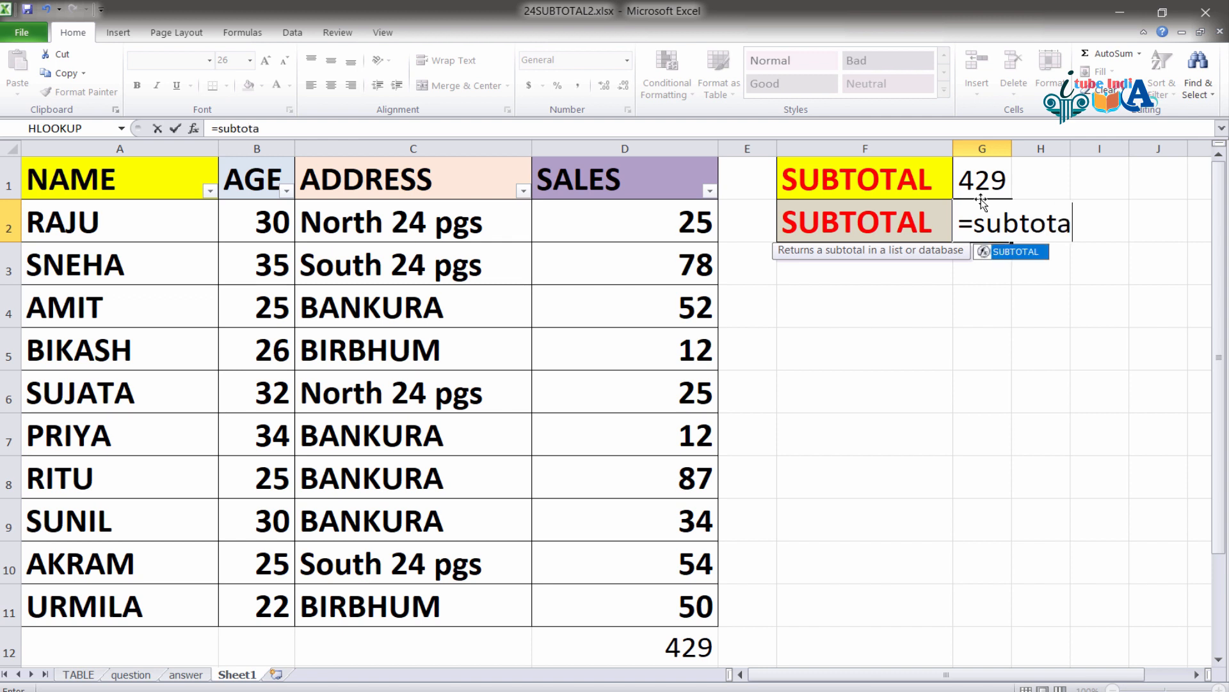
double_click(1022, 253)
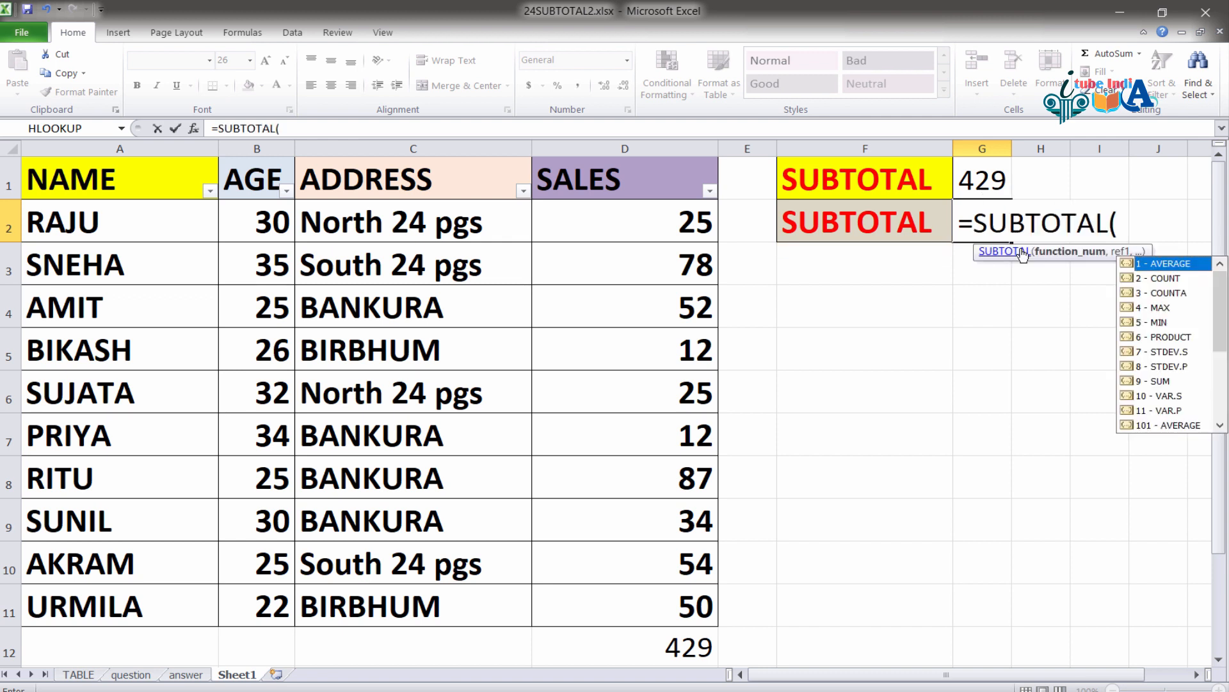
scroll(1178, 320, "down", 3)
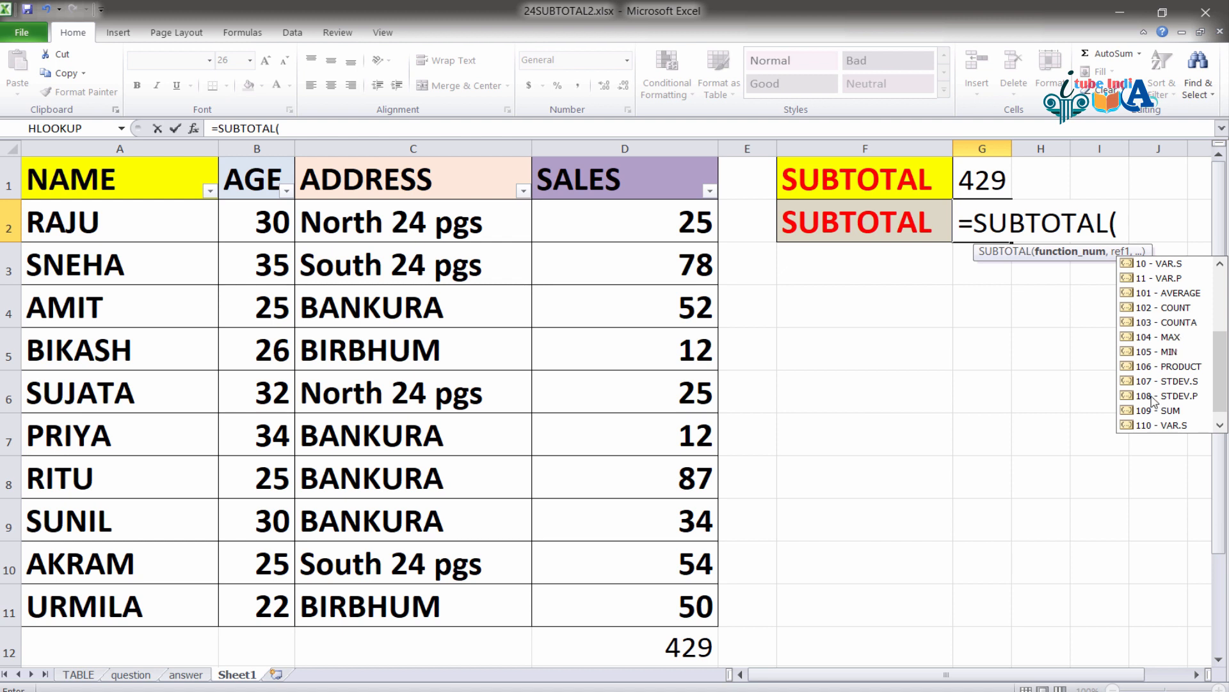
double_click(1149, 410)
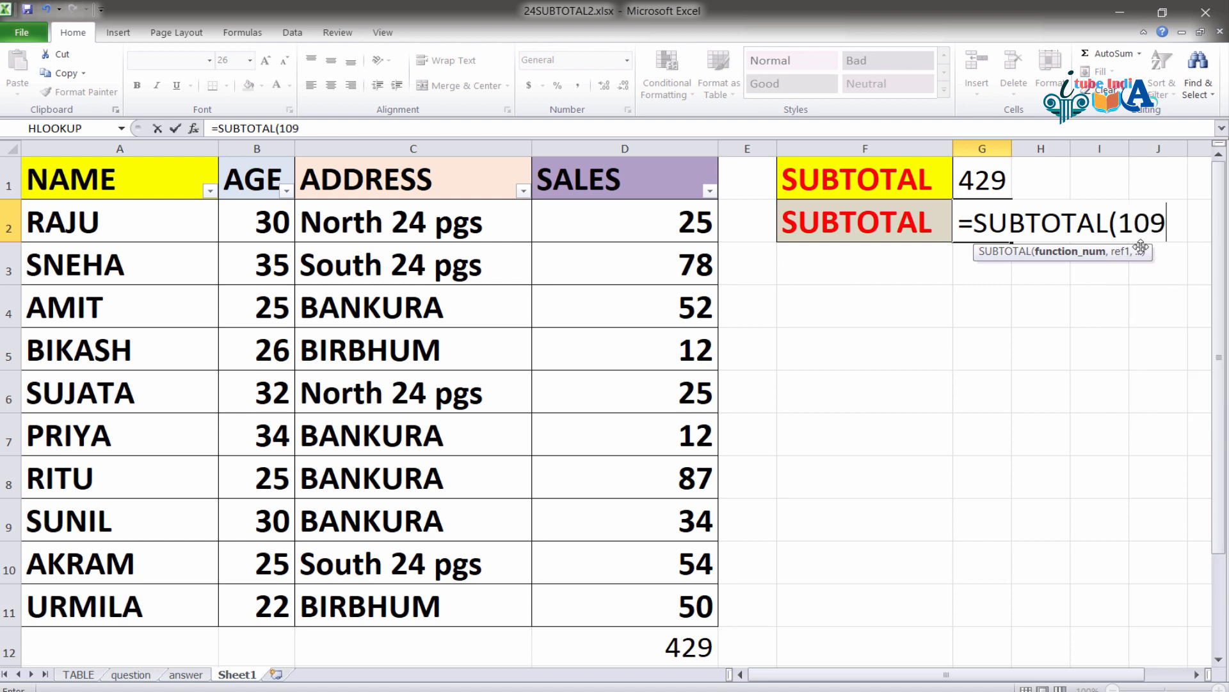
type(",")
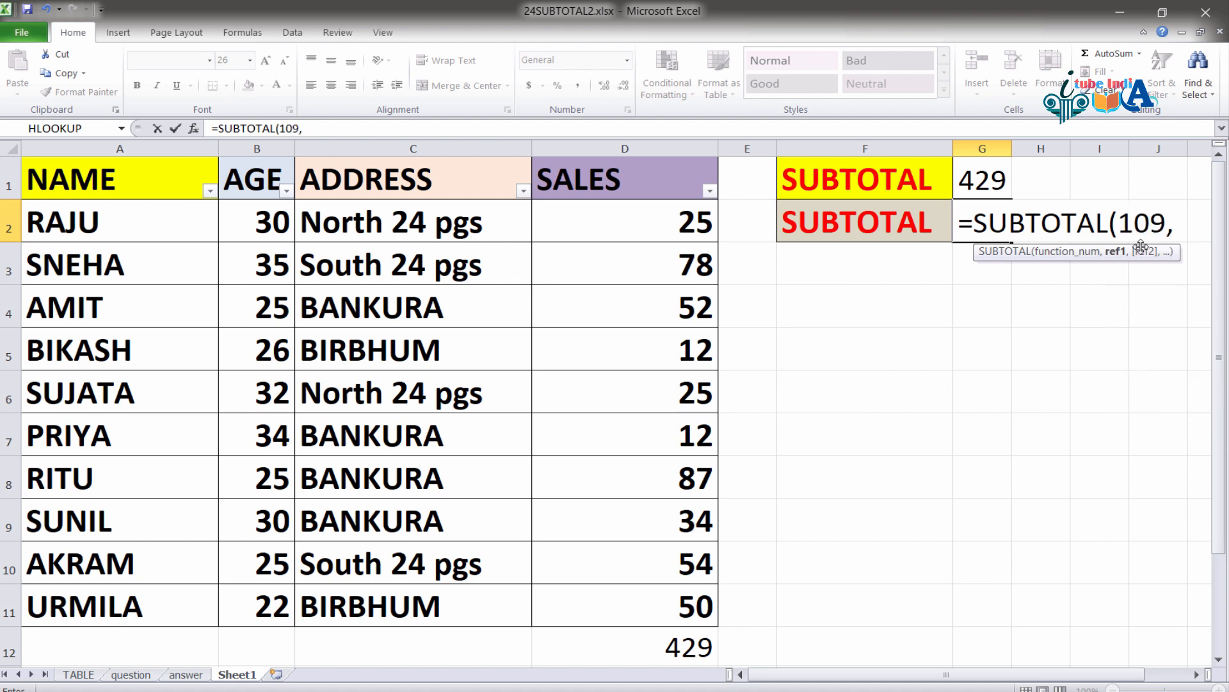
left_click_drag(628, 221, 684, 592)
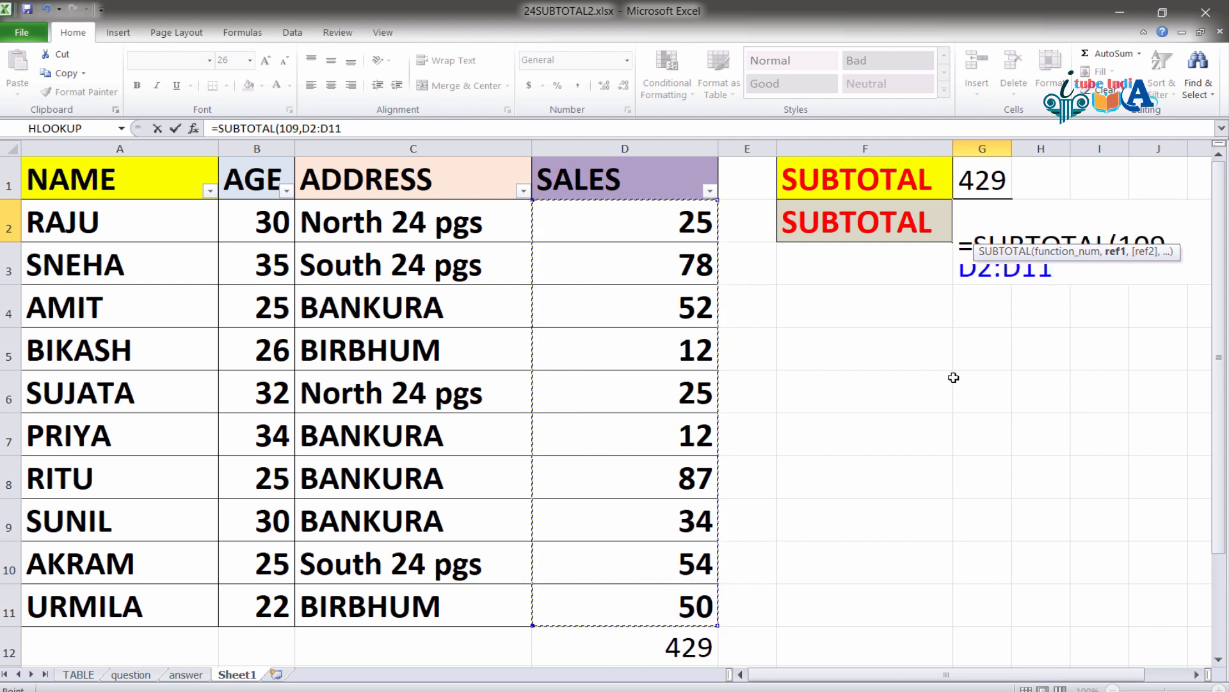
type(")")
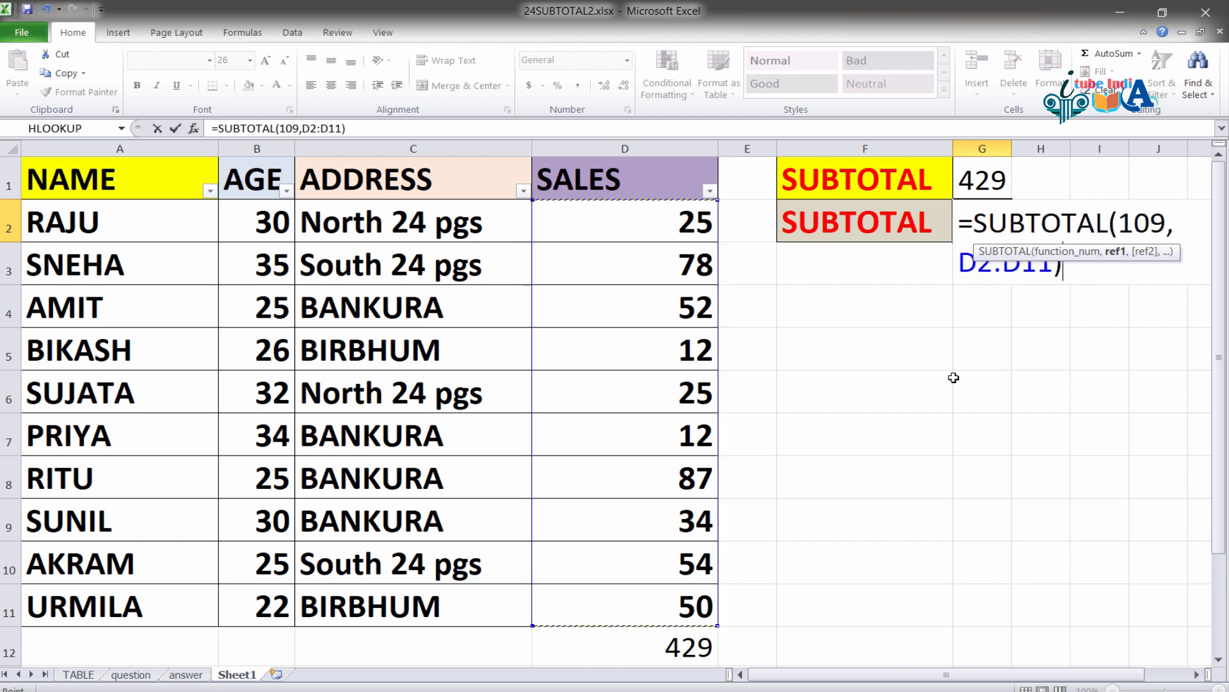
key("Return")
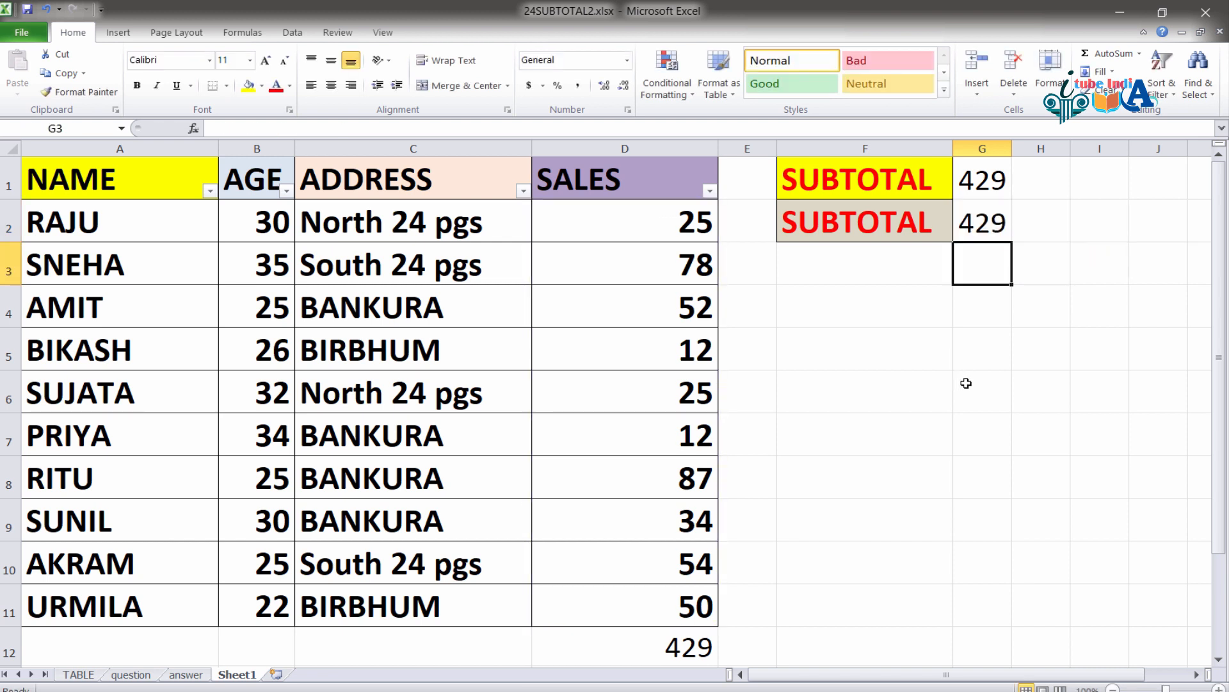
left_click(972, 225)
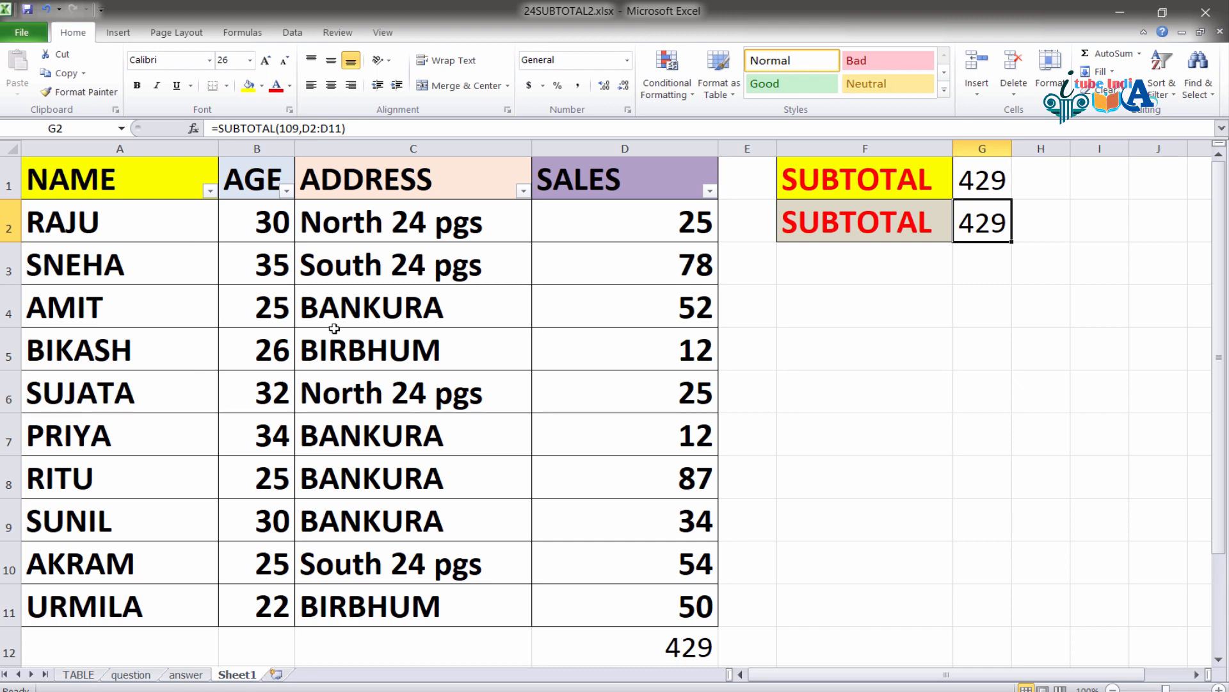
left_click_drag(58, 218, 551, 557)
left_click(50, 261)
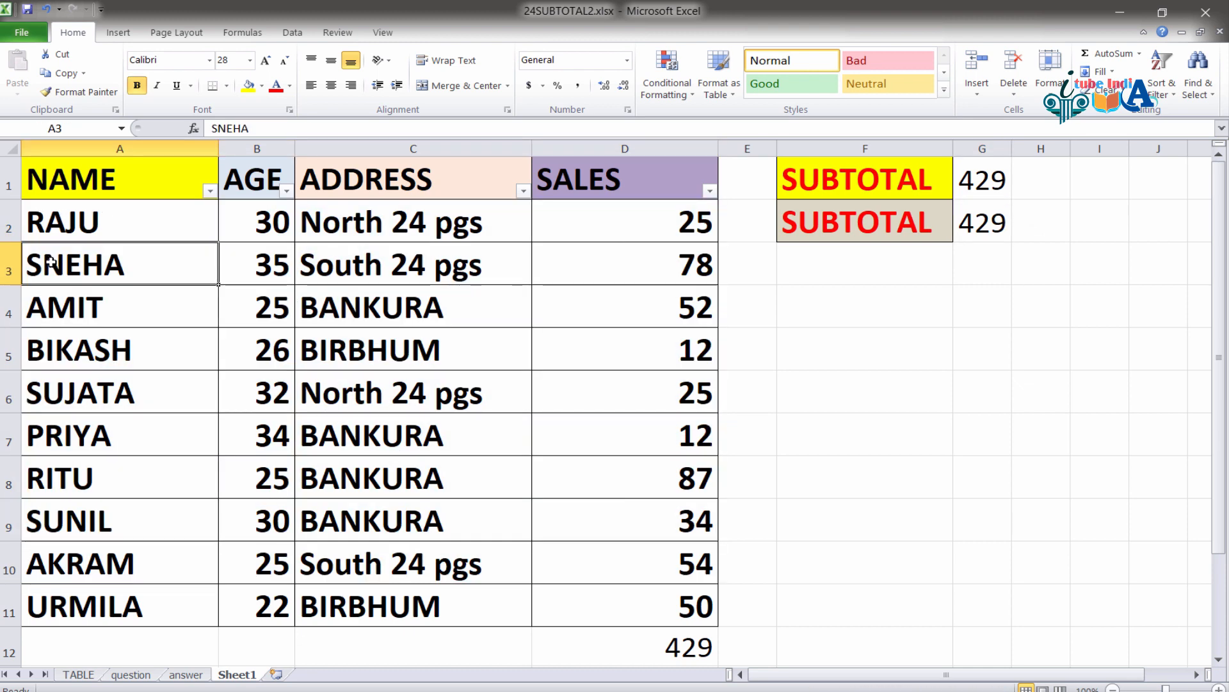
left_click_drag(48, 224, 435, 270)
left_click_drag(76, 277, 272, 312)
left_click(410, 399)
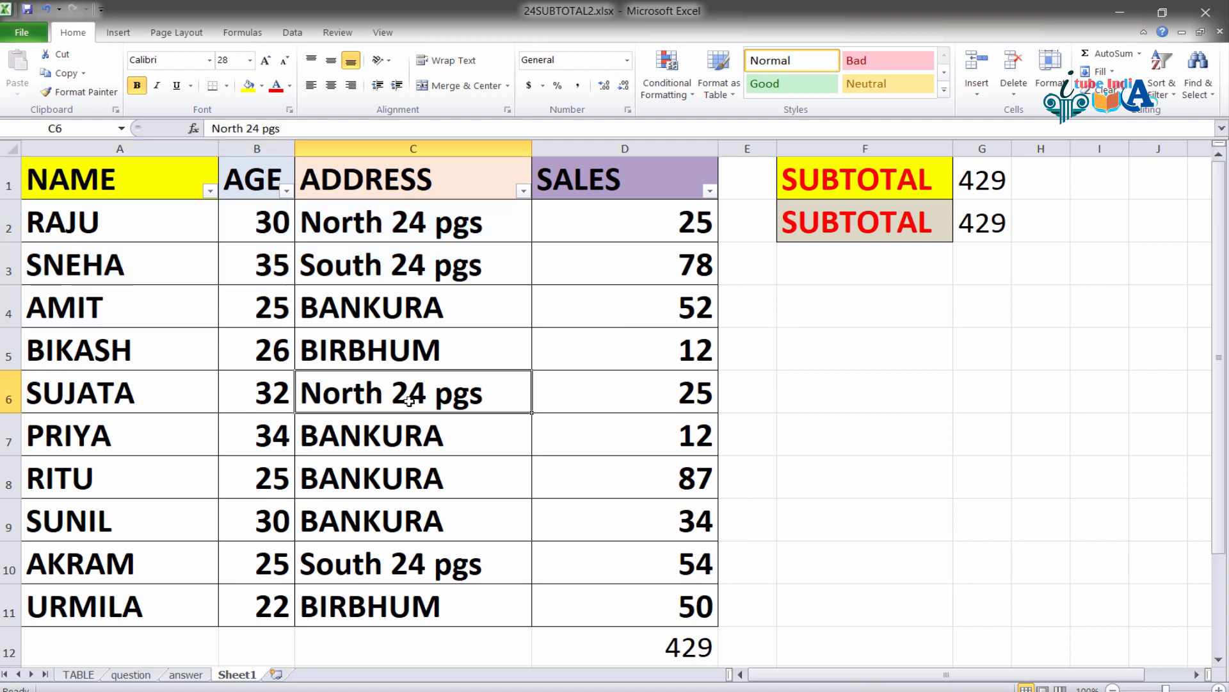
- Hide row 5 of the sales table and check the SUM formula in D12
right_click(9, 357)
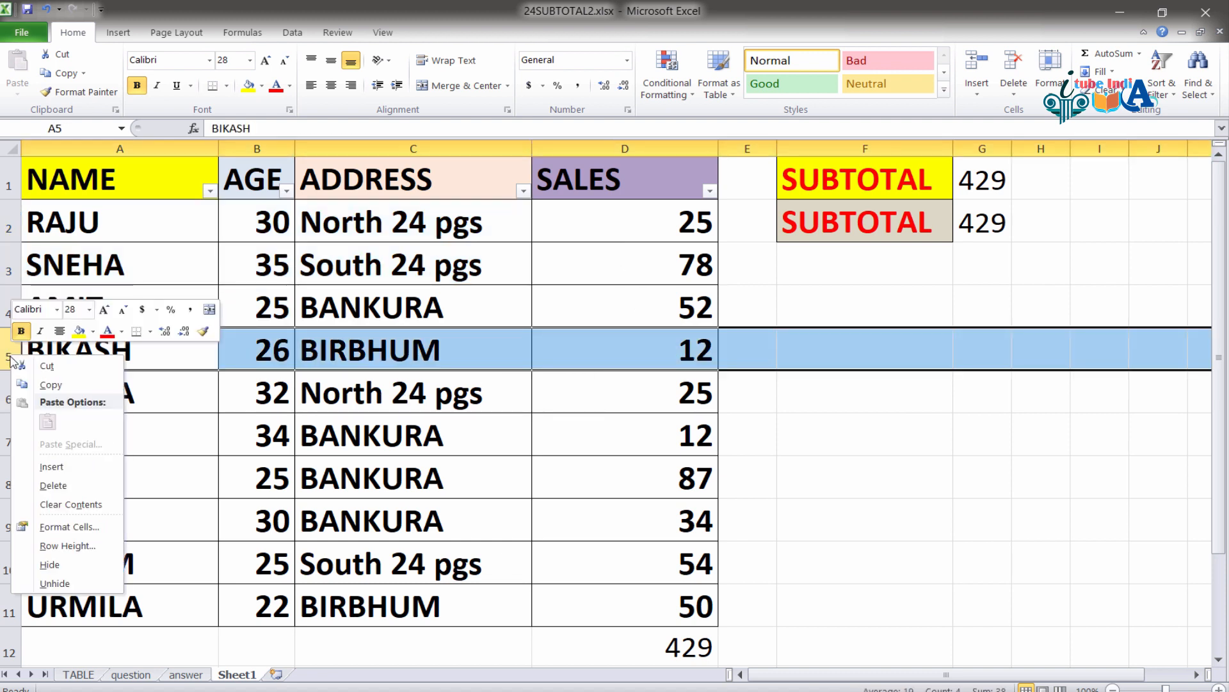
left_click(67, 565)
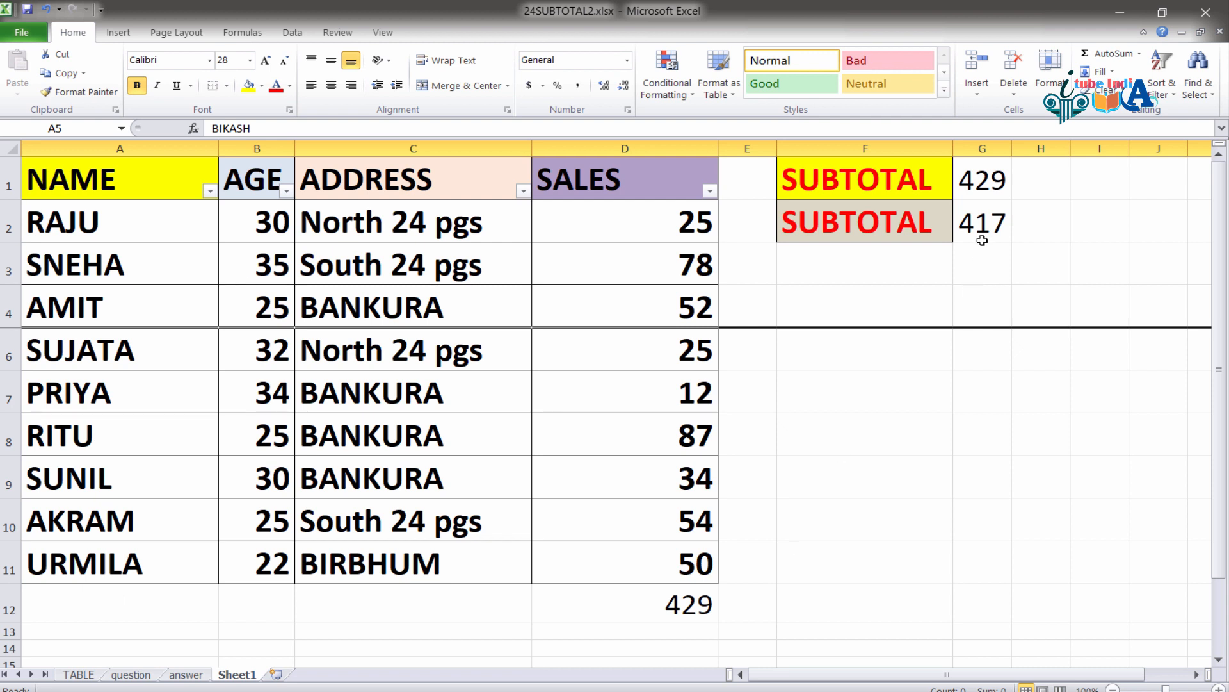
left_click(683, 605)
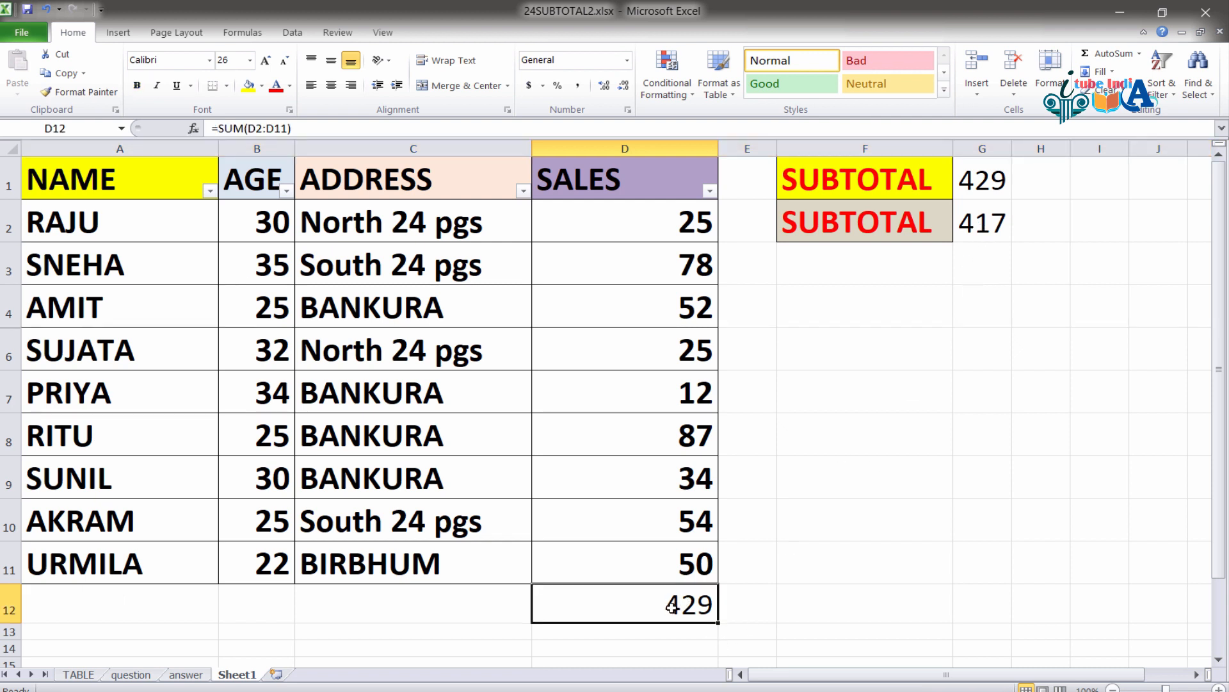
- Compare the results of the SUBTOTAL formulas using function 9 in G1 and function 109 in G2
left_click(985, 174)
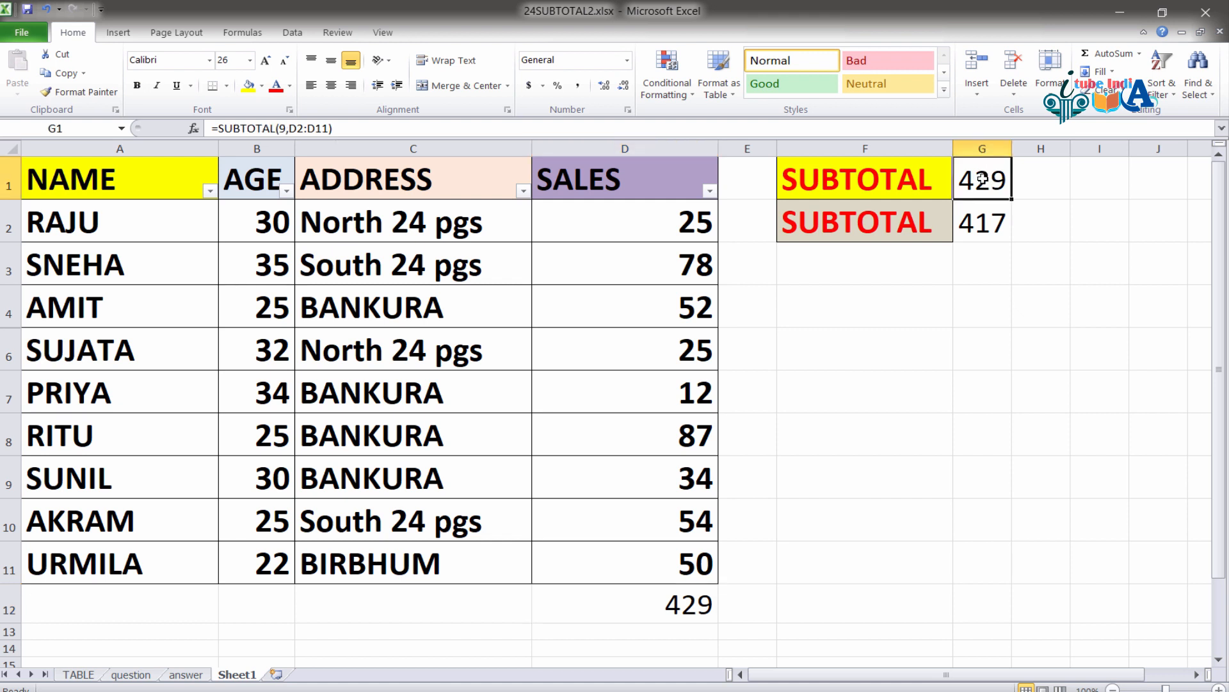
left_click(997, 224)
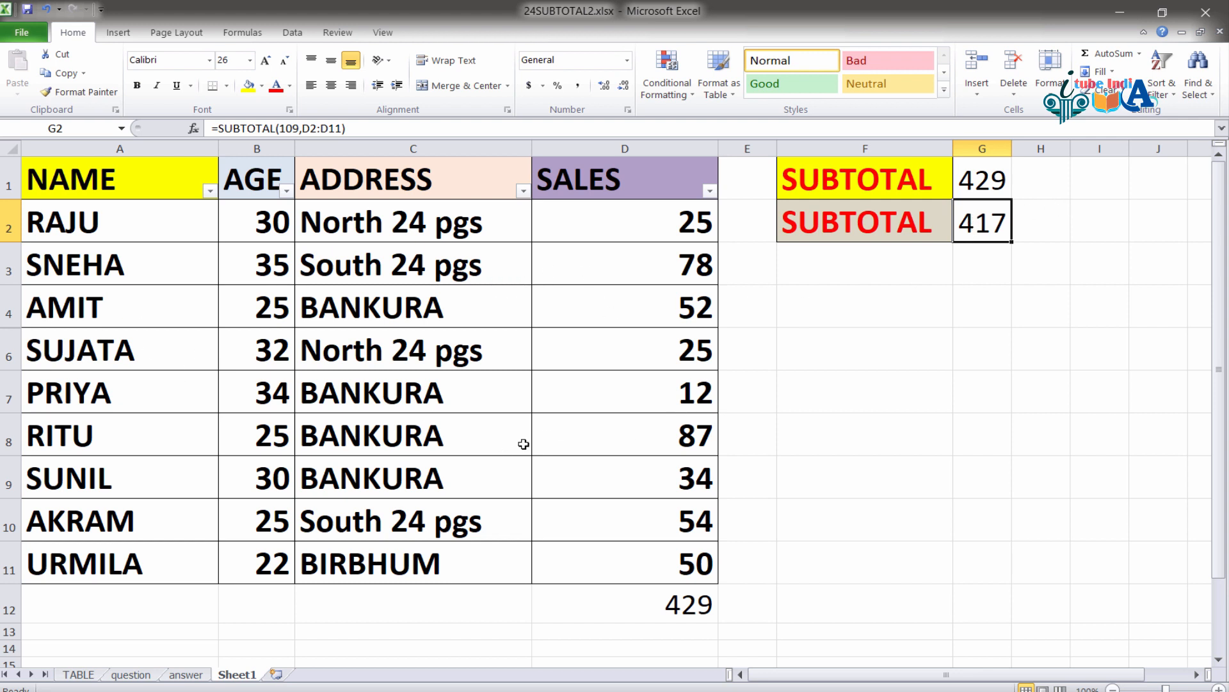
left_click(982, 175)
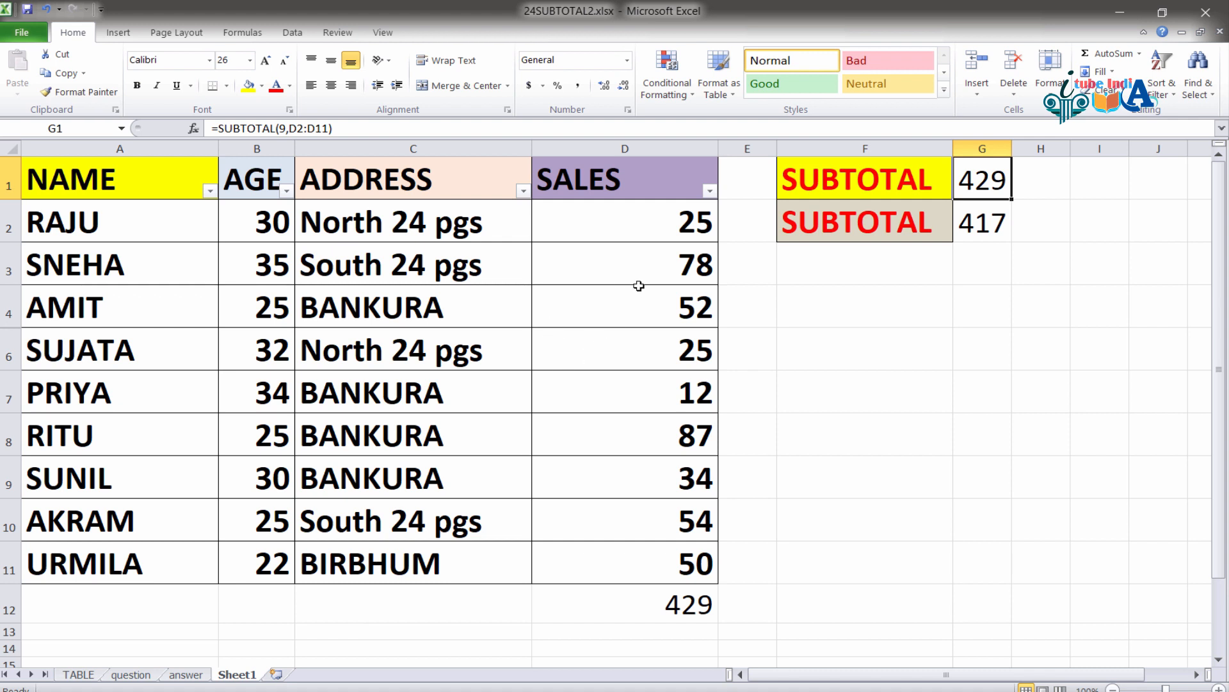
left_click(986, 224)
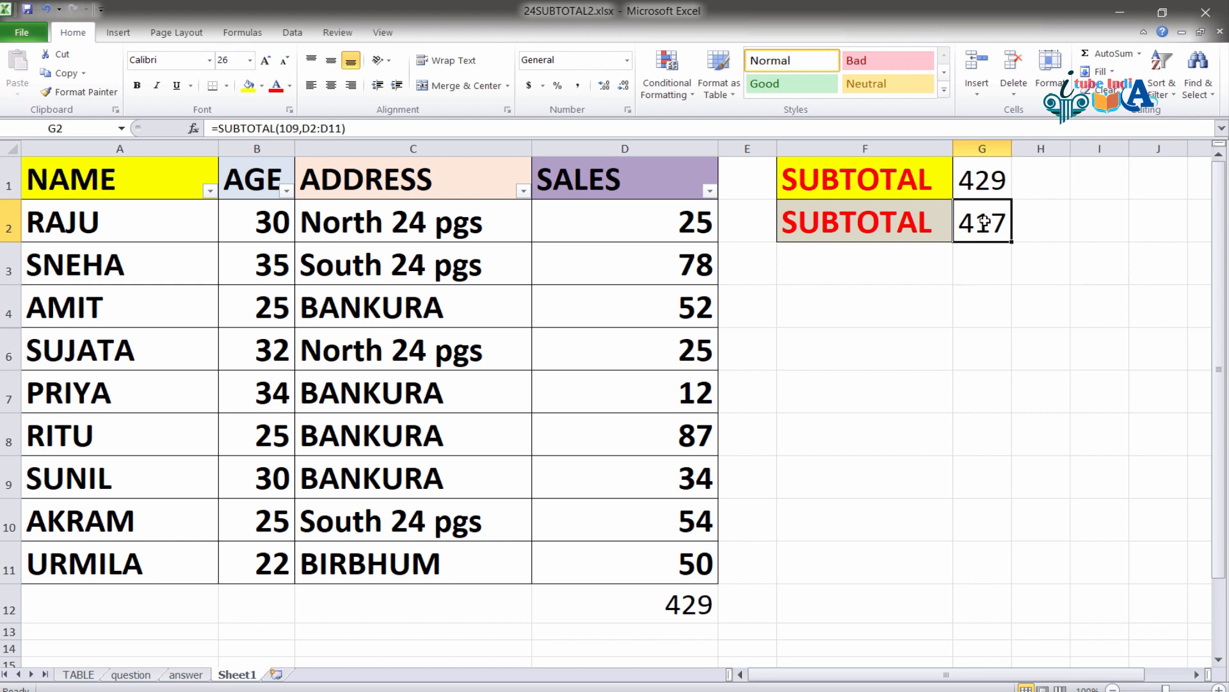
left_click(977, 180)
left_click(993, 228)
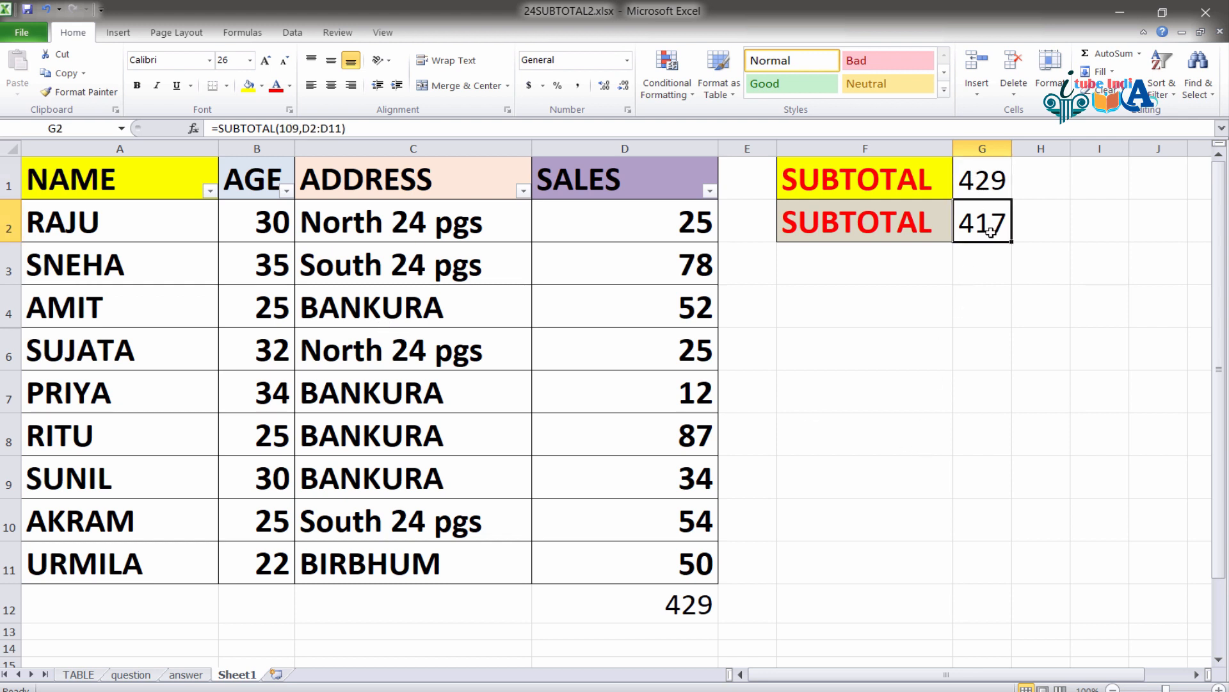